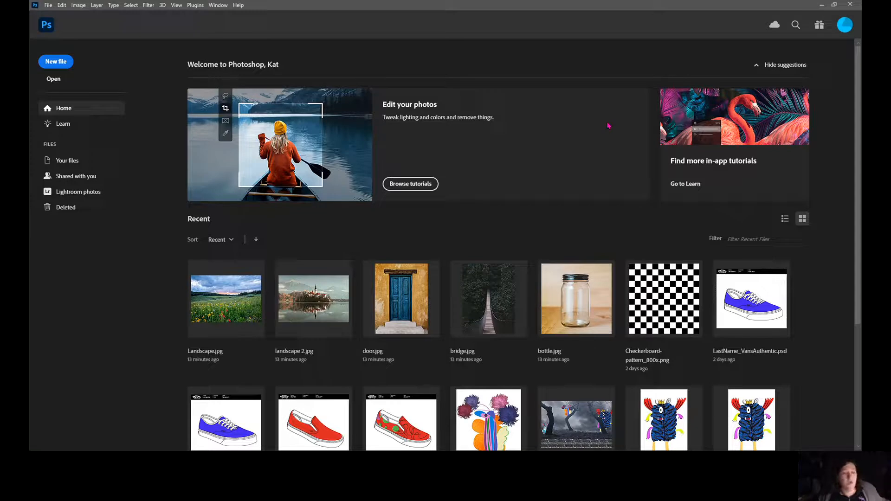
Open bottle.jpg, bridge.jpg, door.jpg, landscape 2.jpg and Landscape.jpg together from the Lesson 2 folder.
click(54, 80)
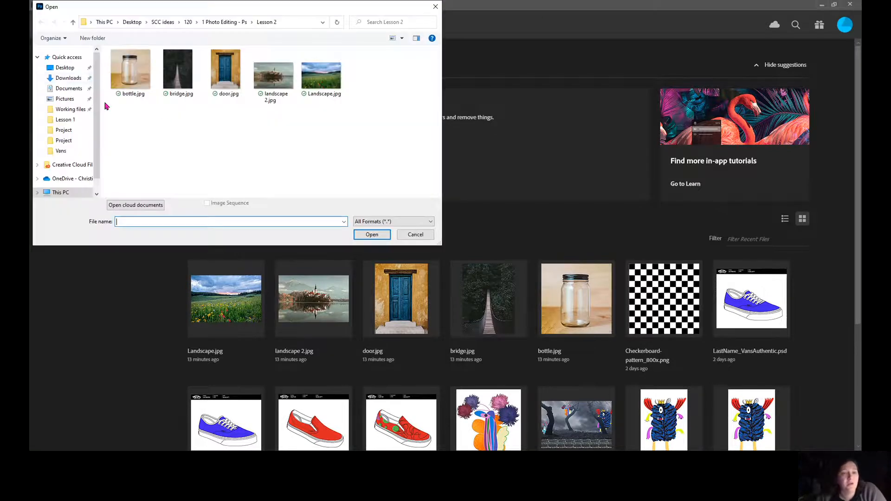
drag(115, 110, 369, 47)
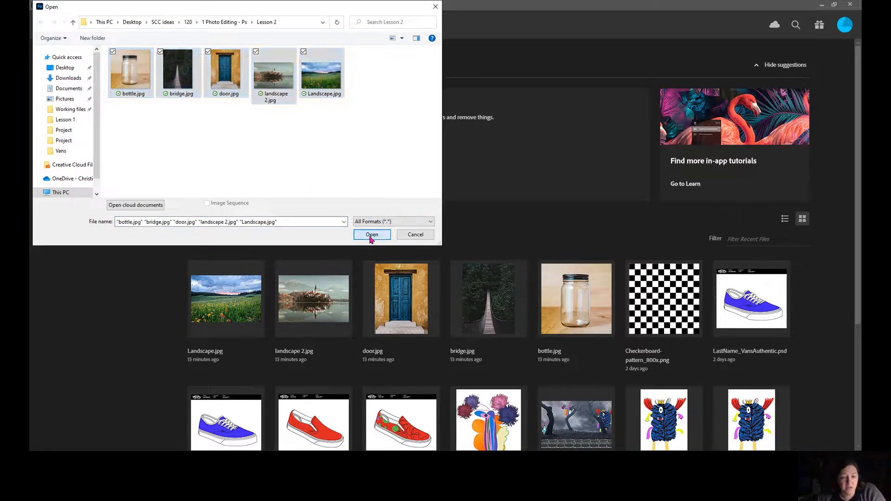
click(370, 237)
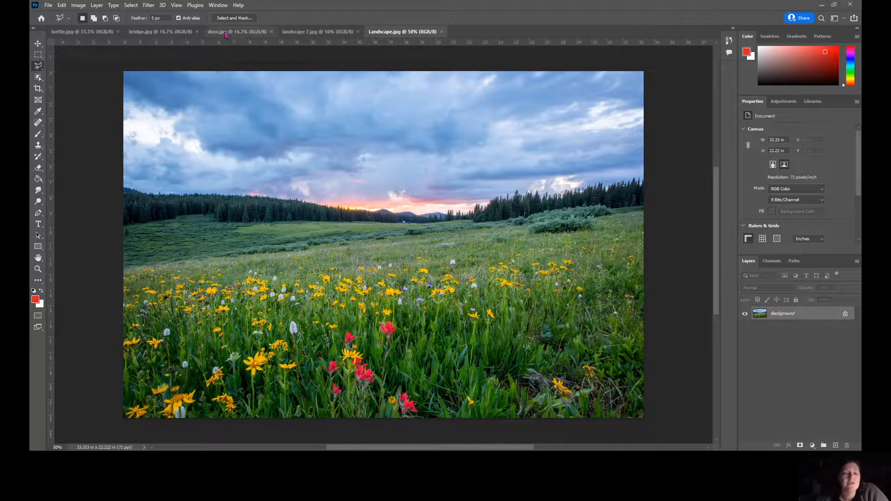
Reset the Essentials workspace to its default layout.
click(221, 7)
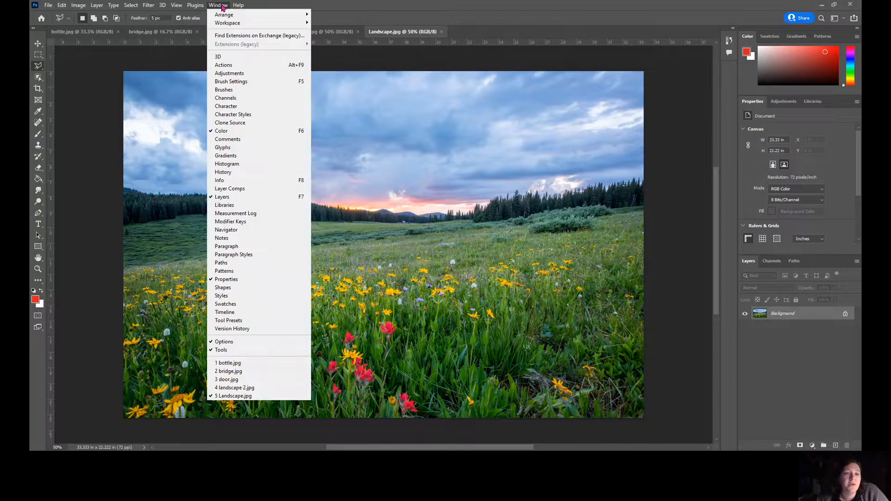
mouse_move(229, 26)
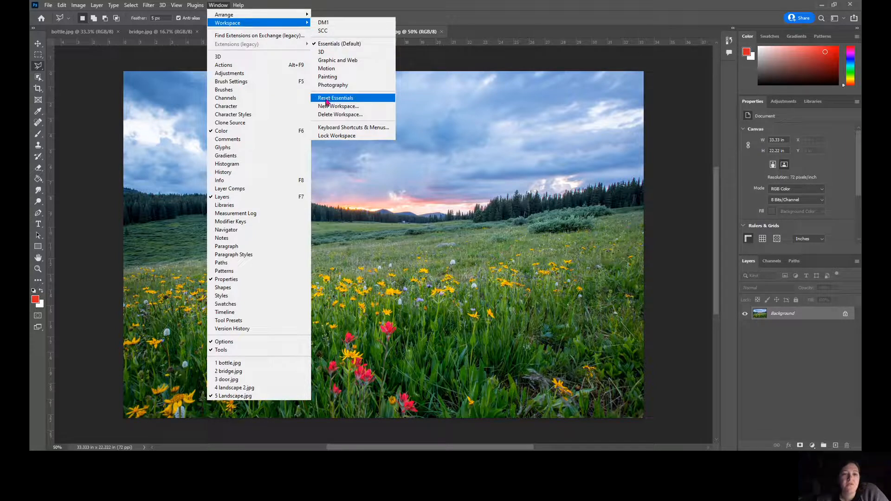
click(347, 99)
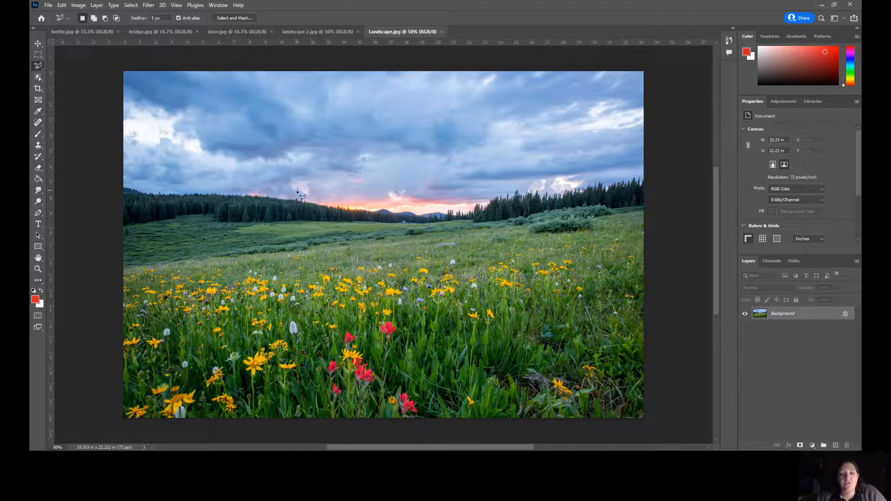
Copy the entire bottle.jpg image and paste it into Landscape.jpg as a new layer.
click(67, 35)
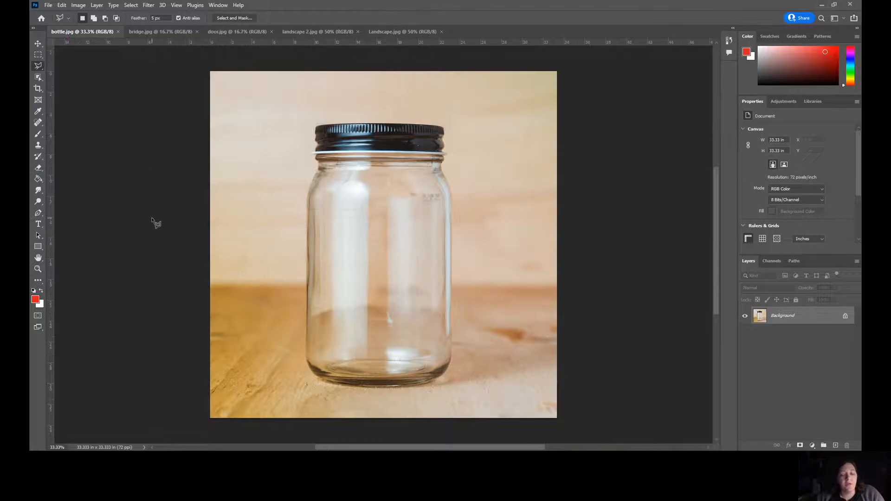
key(ctrl+a)
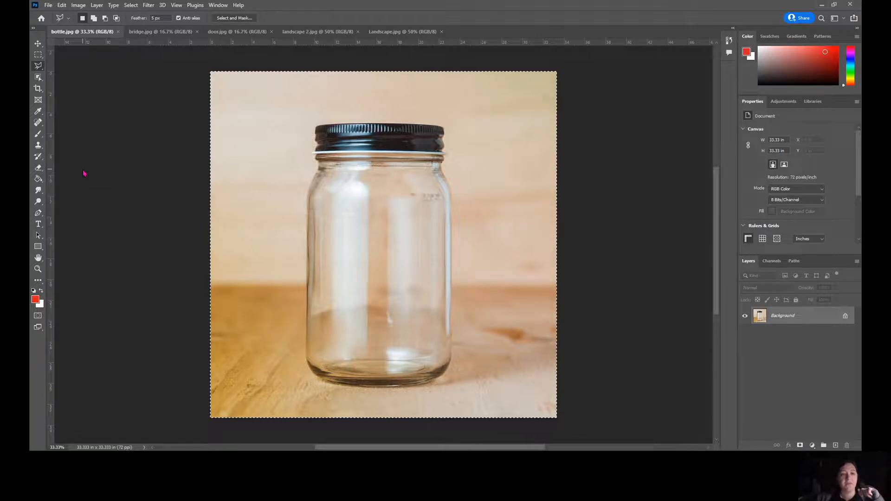
click(412, 31)
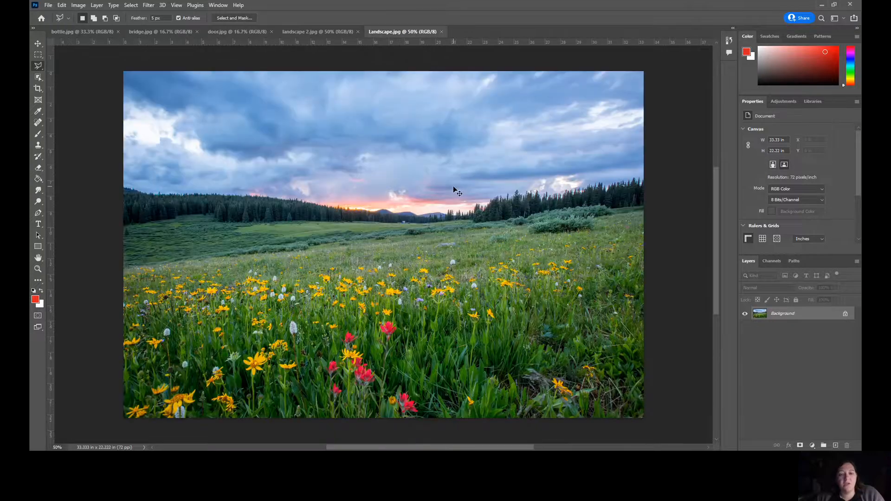
key(ctrl+v)
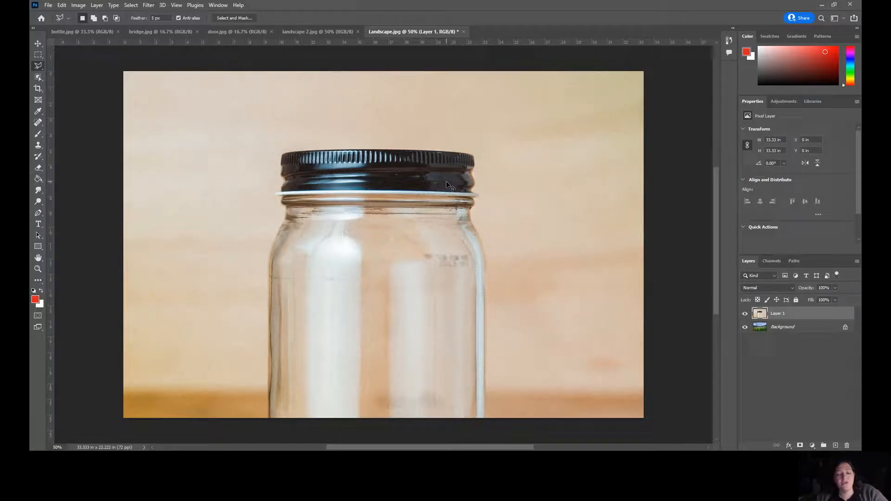
Scale the pasted bottle image to about 57% and place it near the middle of the landscape.
key(ctrl+t)
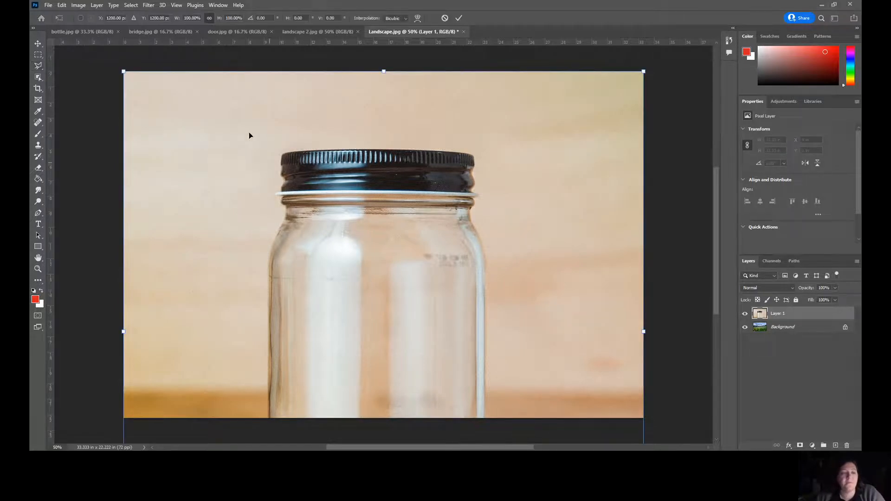
drag(122, 71, 346, 294)
drag(527, 374, 411, 184)
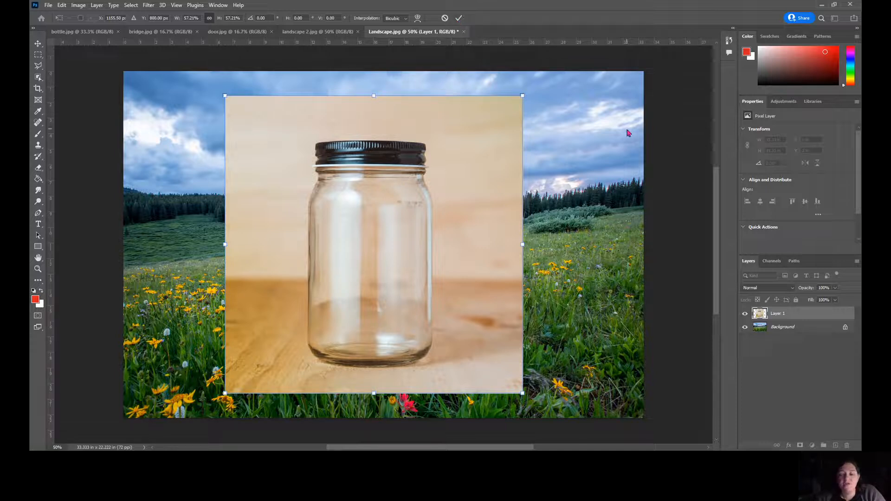
key(Return)
key(l)
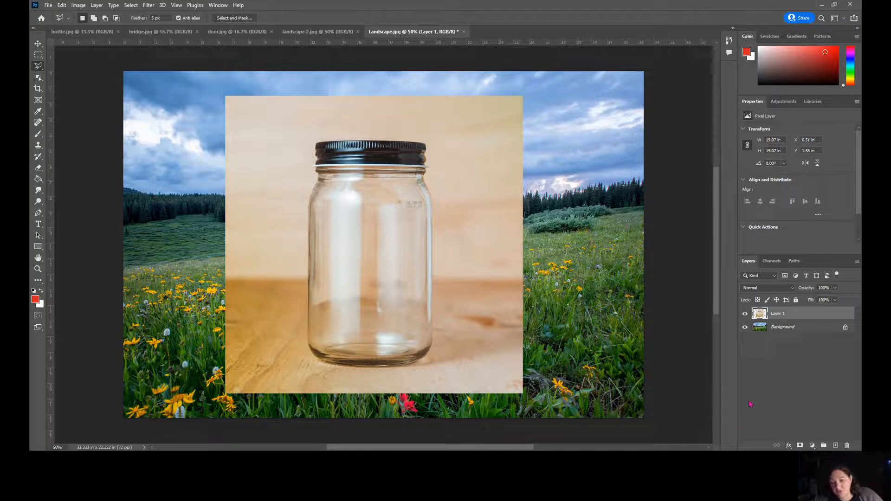
Rename the pasted image's layer as Bottle.
double_click(780, 315)
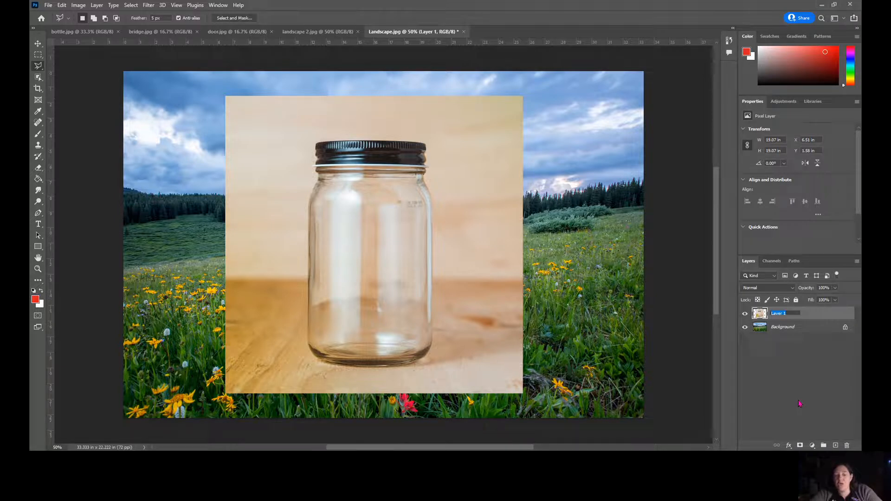
text(Bott)
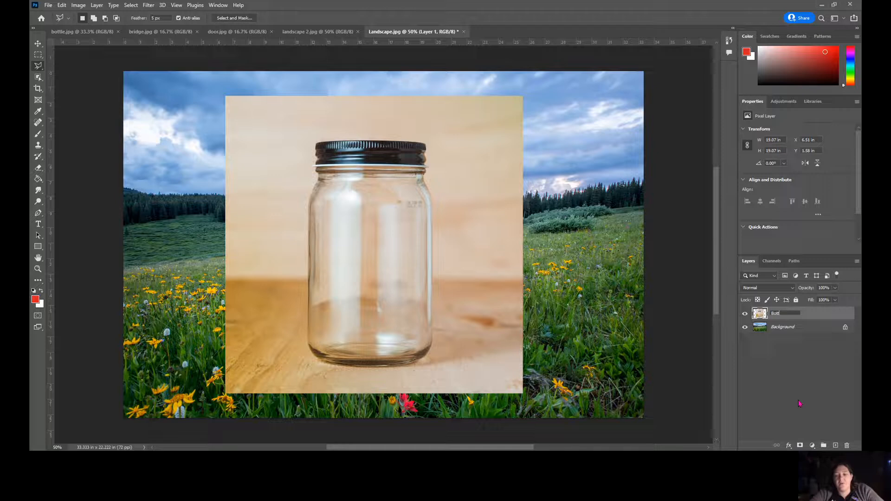
text(le)
key(Return)
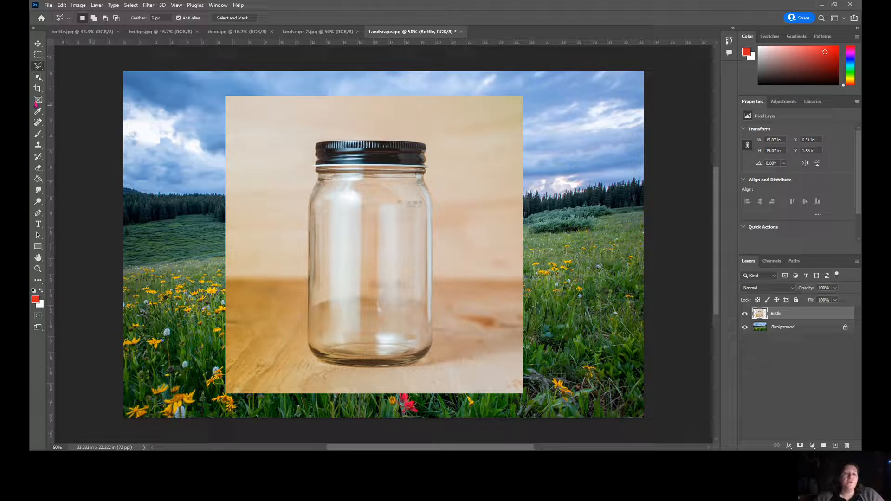
Choose the freehand Lasso tool as the active lasso variant and set its feather to 0 px.
click(39, 55)
right_click(40, 54)
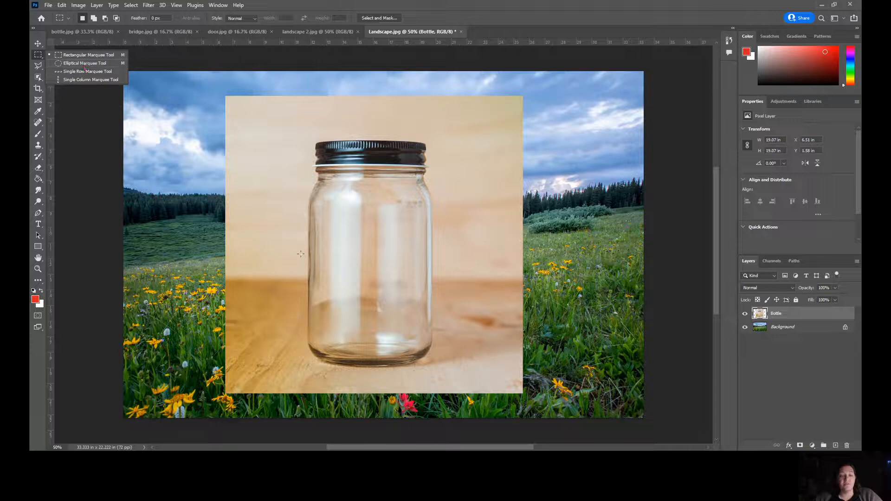
click(38, 66)
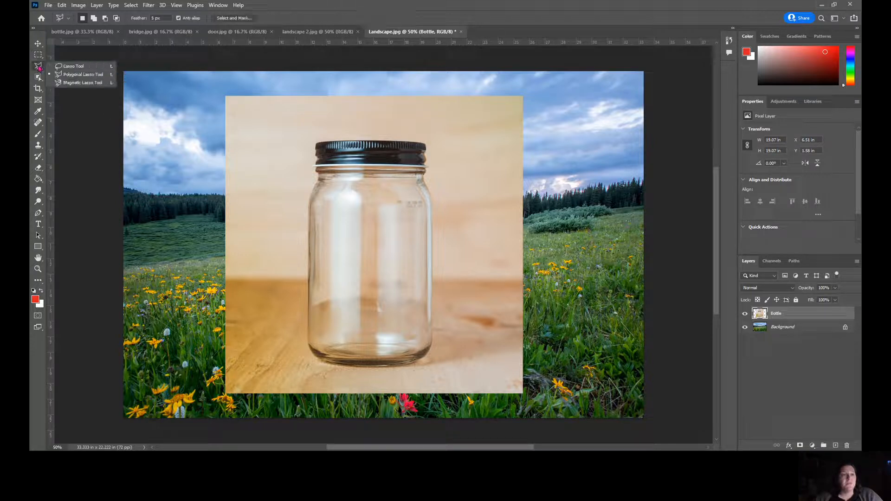
click(74, 66)
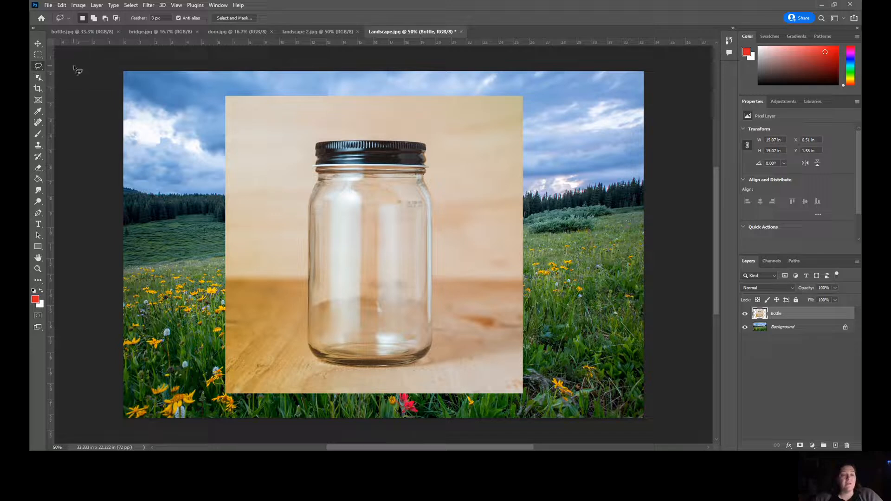
click(39, 67)
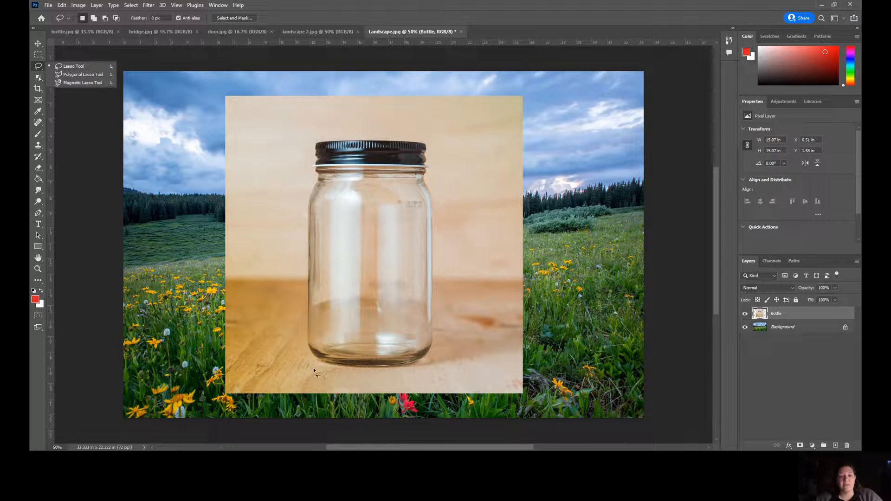
Select the jar with the Object Selection tool by framing it in a rectangle.
click(38, 77)
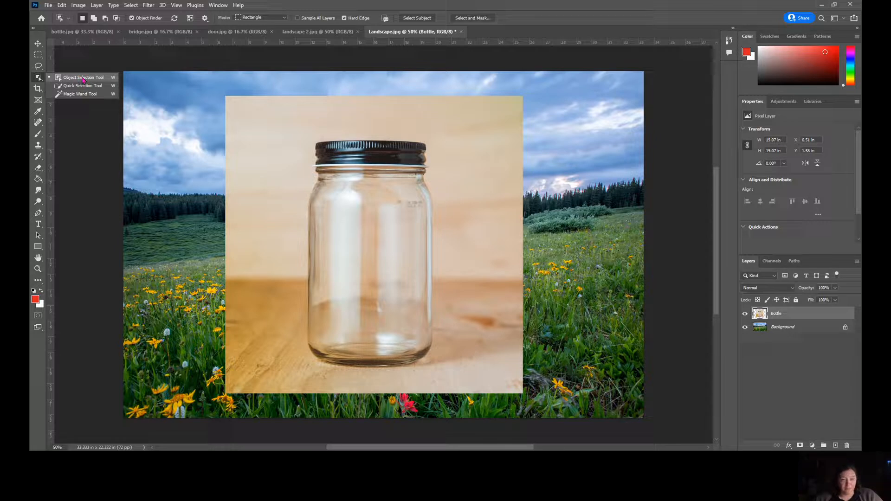
click(83, 80)
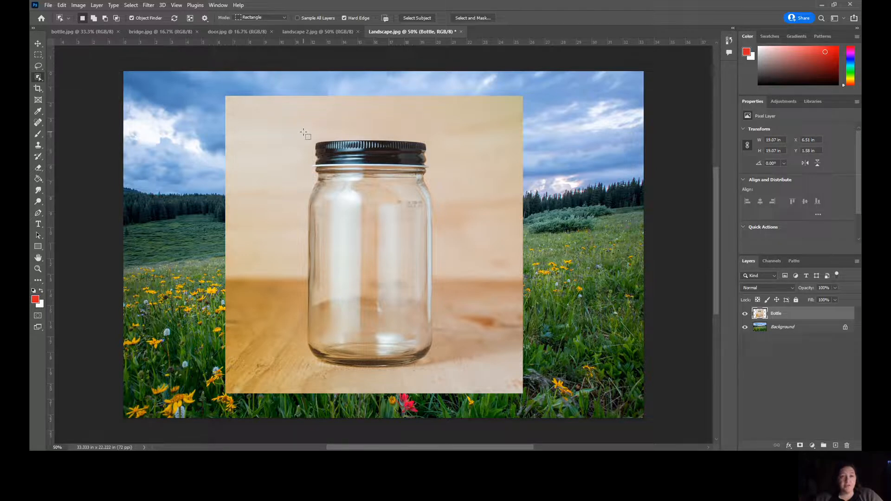
drag(304, 133, 442, 380)
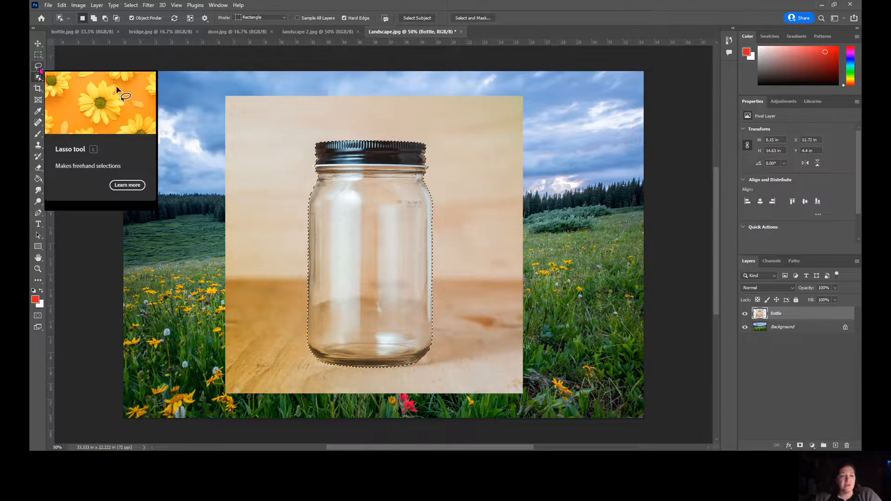
Add the protruding left tip of the white rim below the lid to the jar selection with the Lasso tool.
click(37, 269)
click(315, 168)
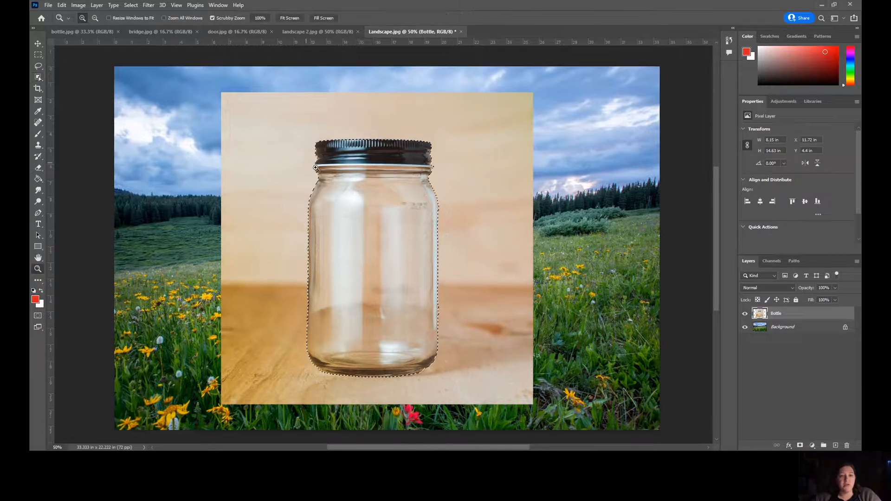
click(316, 167)
click(316, 168)
click(316, 168)
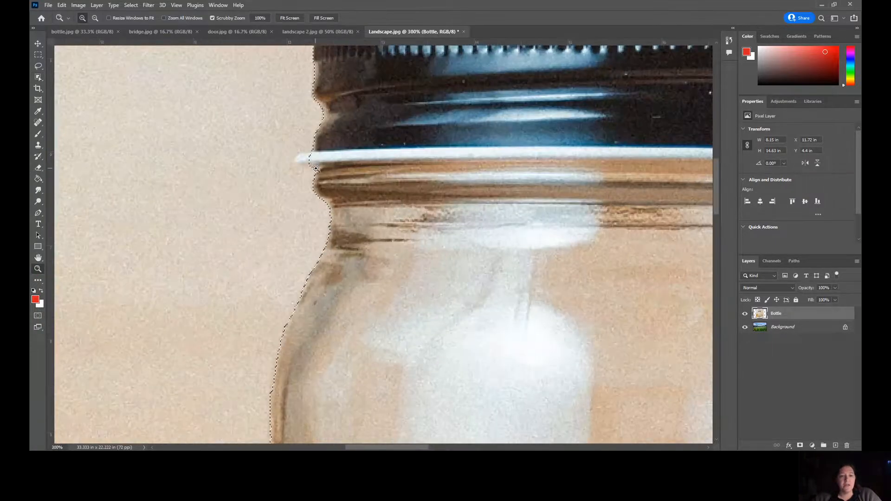
scroll(317, 199, up, 1)
scroll(298, 242, up, 1)
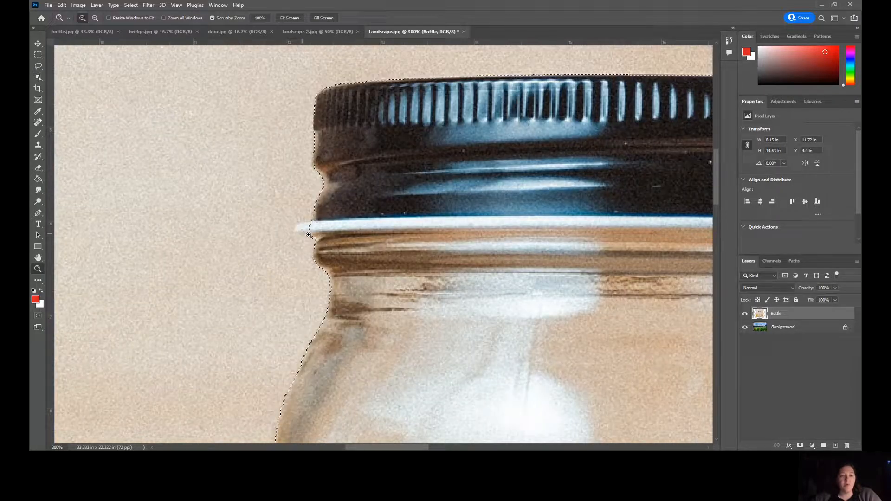
click(39, 67)
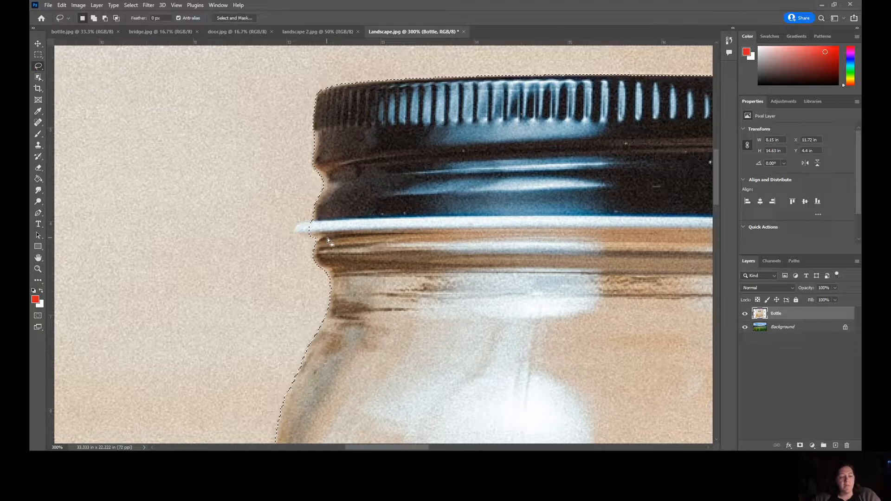
key(shift)
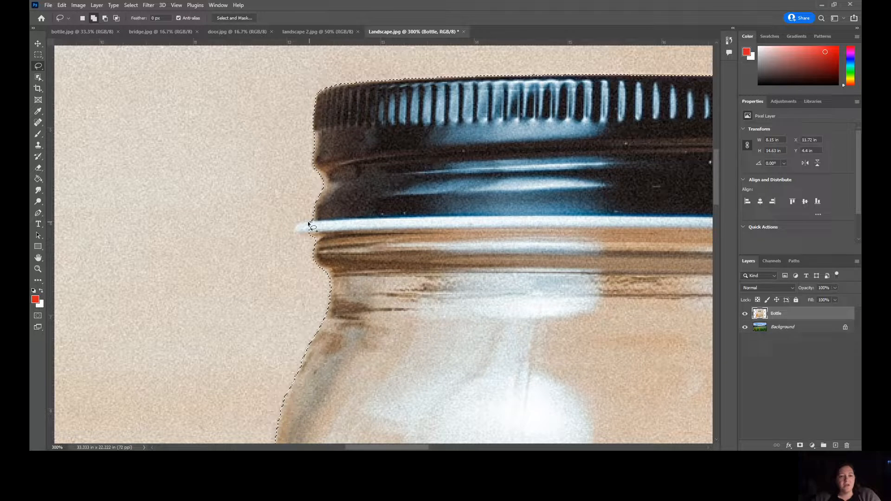
mouse_move(320, 238)
mouse_down()
mouse_move(325, 230)
mouse_move(313, 222)
mouse_up()
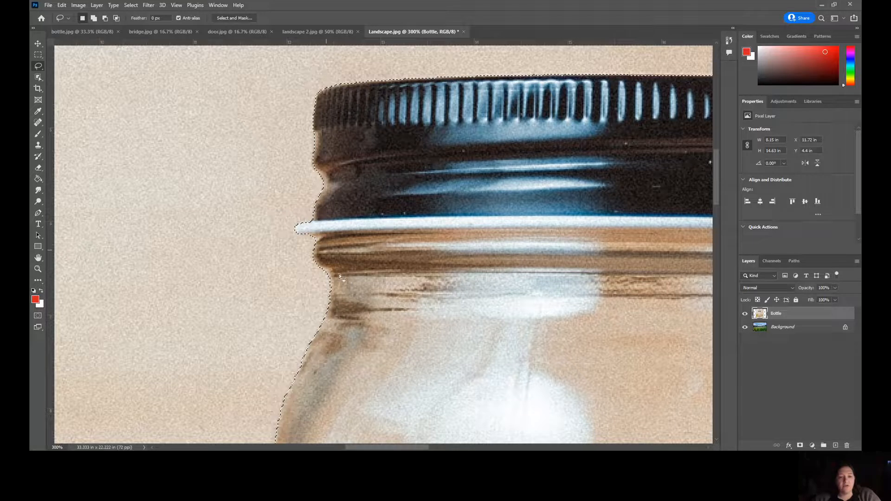
Subtract the excess background beneath the right tip of the white rim from the jar selection with the Lasso tool.
drag(415, 449, 476, 450)
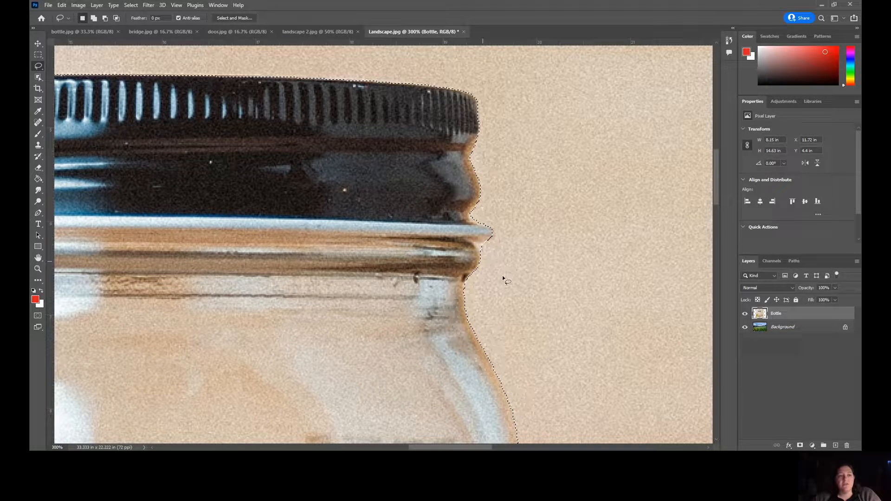
key(alt)
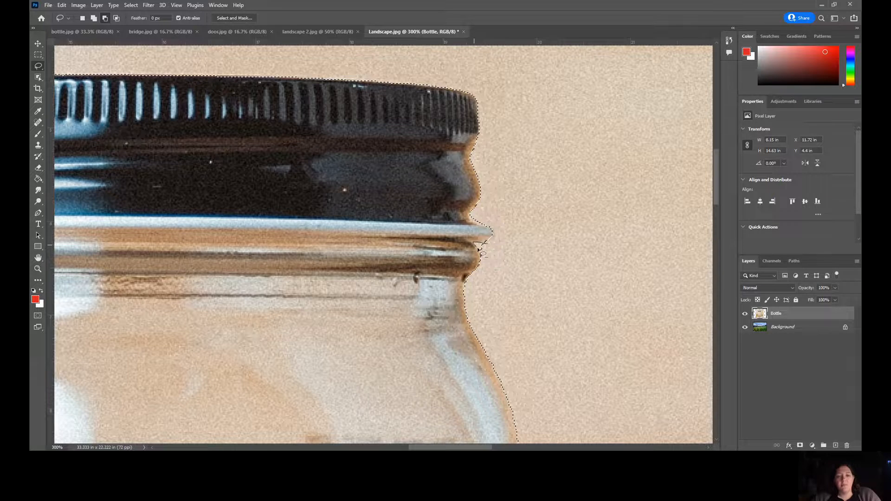
drag(492, 248, 496, 250)
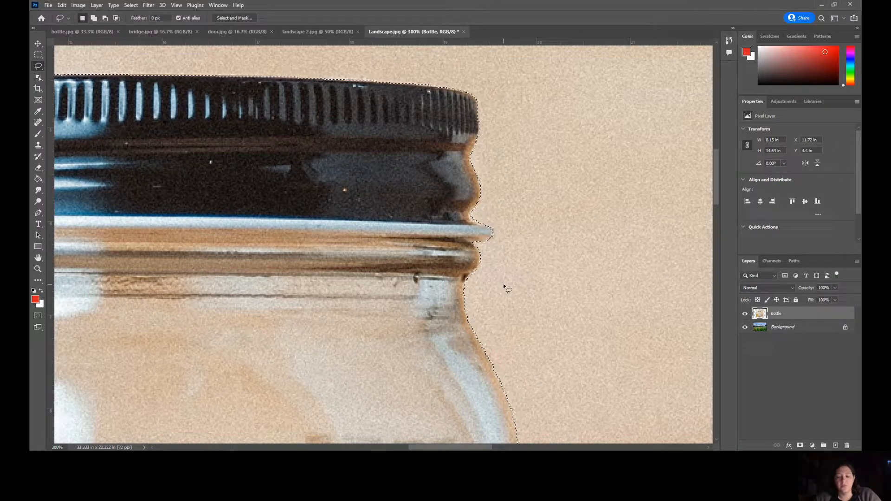
key(ctrl+0)
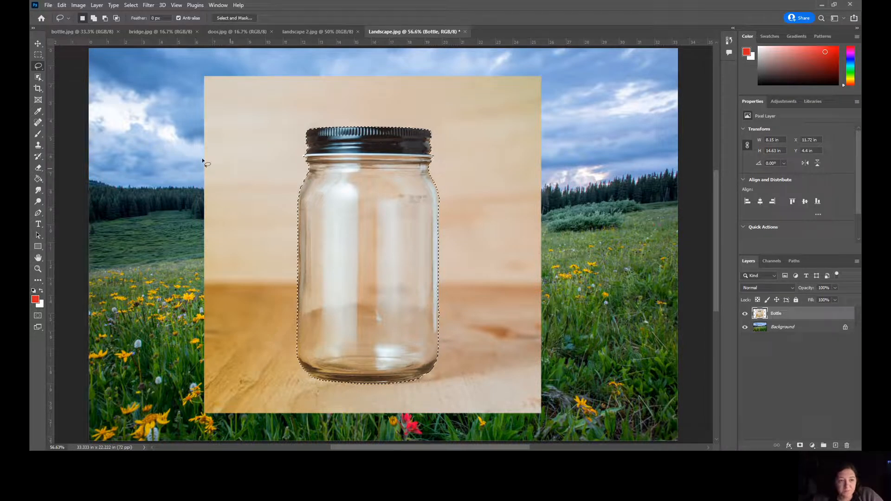
Add a narrow strip along the jar's left side to the selection with the Polygonal Lasso tool.
right_click(39, 67)
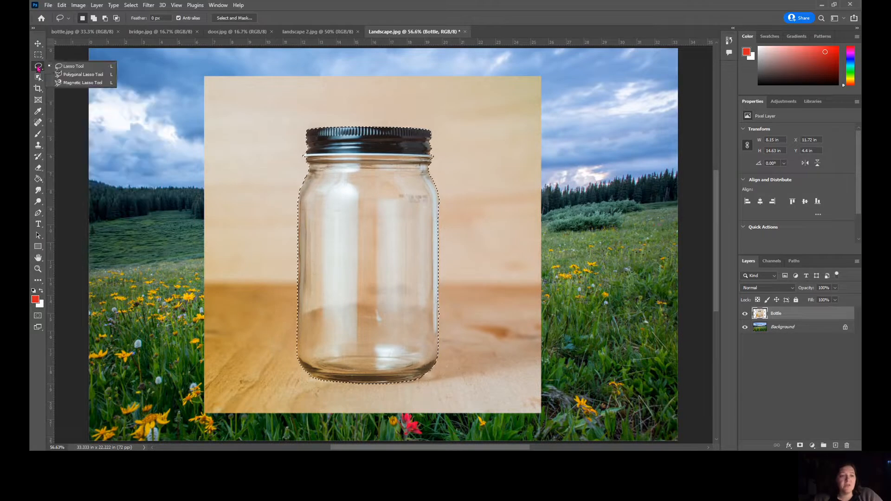
click(83, 75)
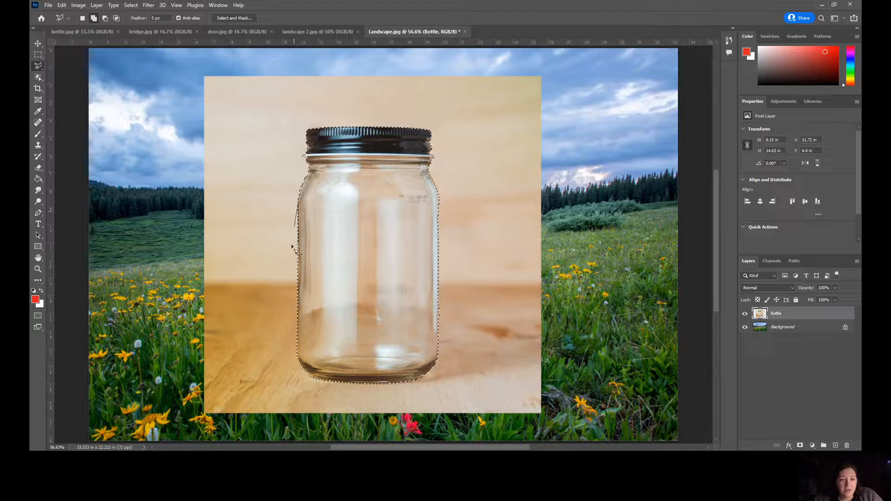
click(298, 355)
click(325, 316)
click(325, 215)
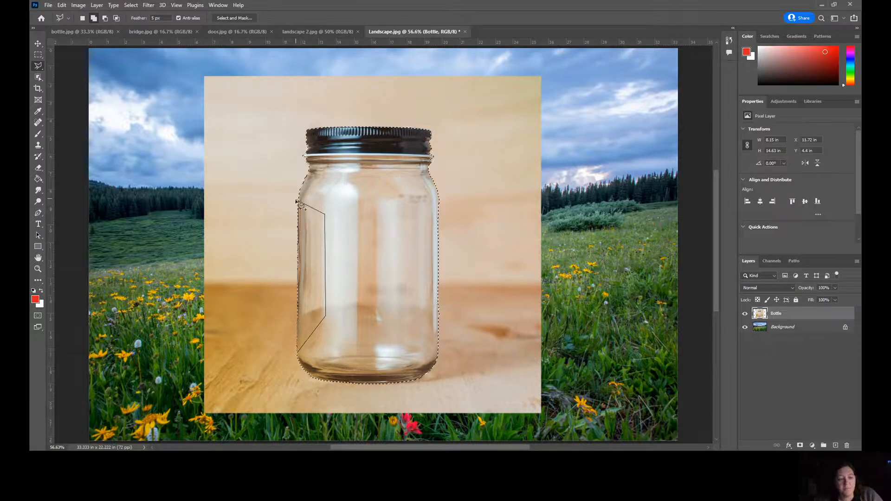
click(298, 202)
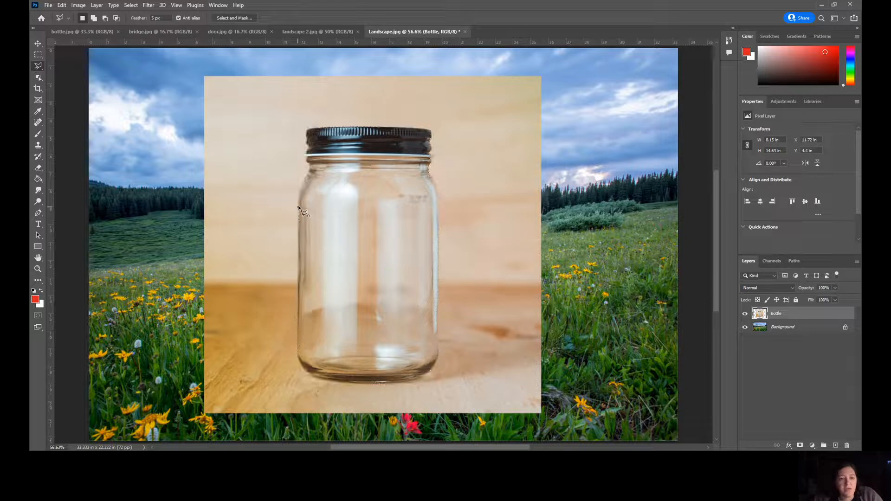
click(421, 174)
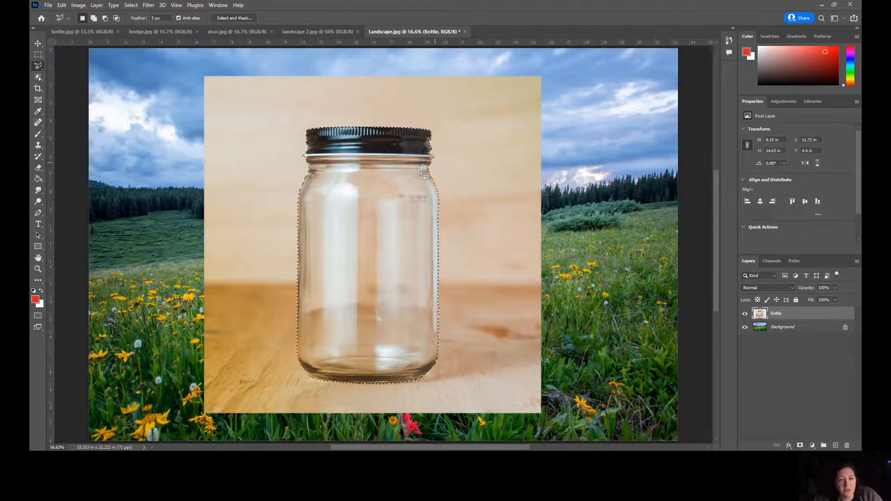
shift+click(298, 204)
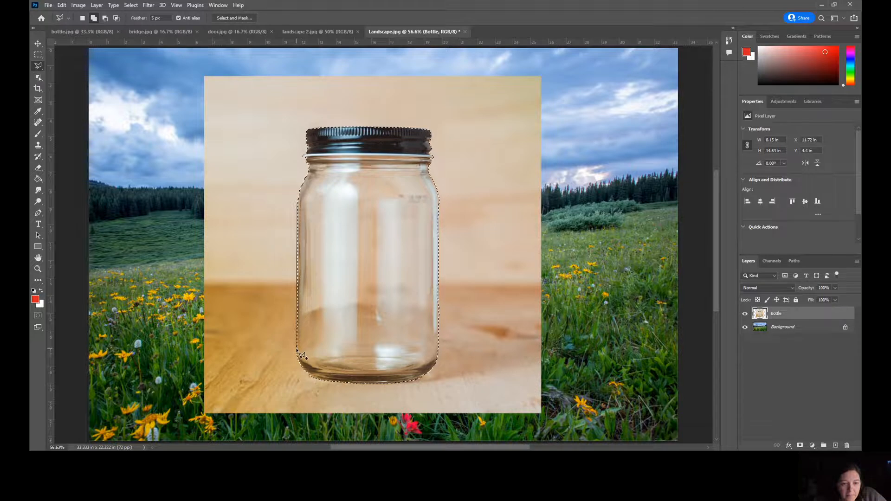
click(332, 324)
click(328, 204)
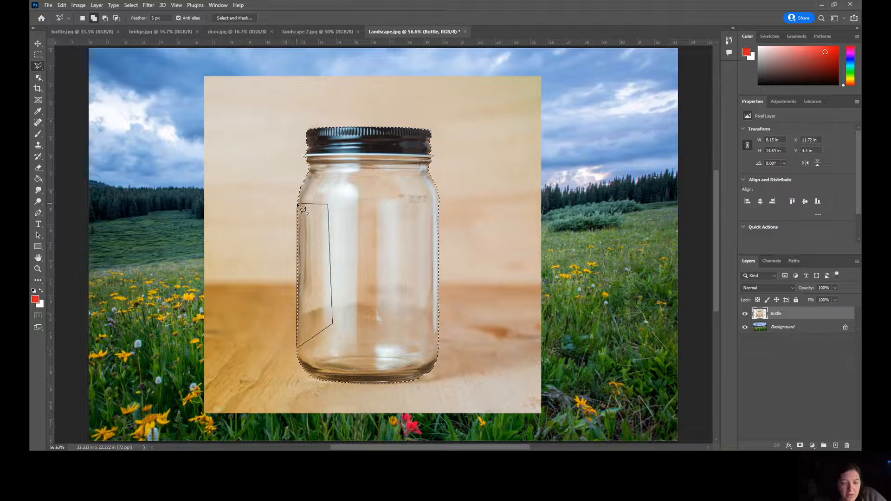
click(298, 204)
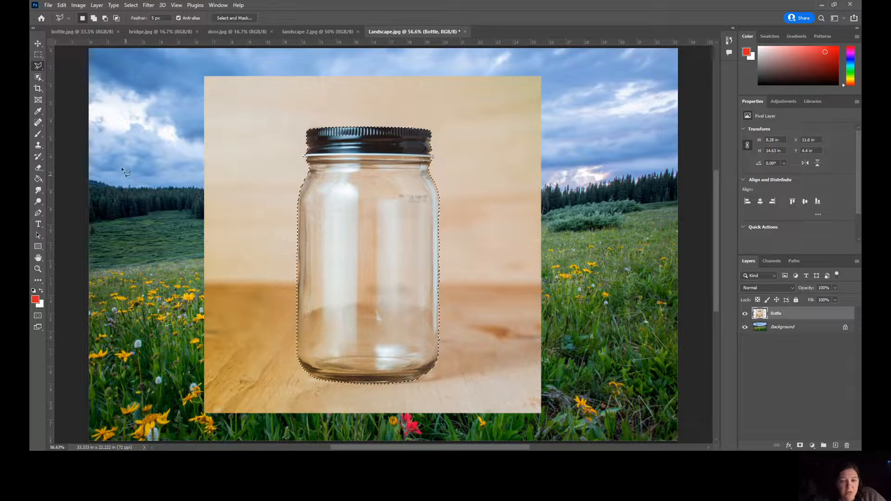
Add a rectangle of background beside the jar's right side to the selection with the Rectangular Marquee tool, and subtract it again.
click(38, 54)
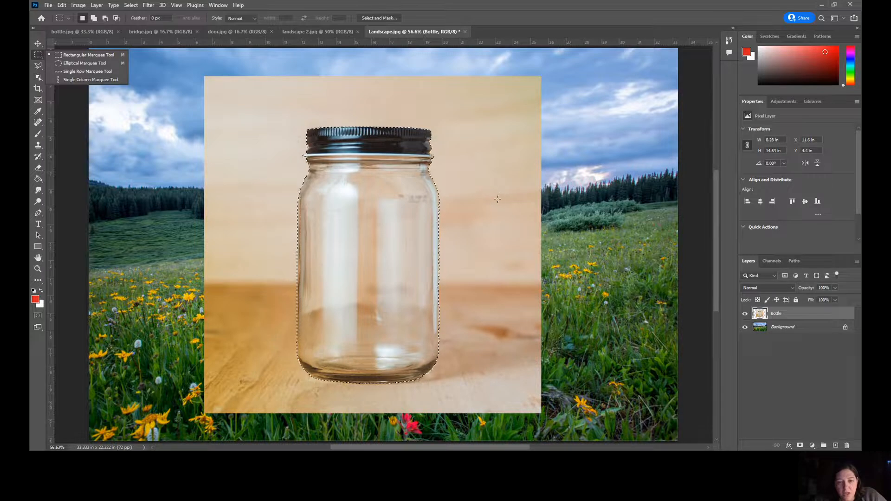
drag(496, 199, 483, 344)
key(ctrl+z)
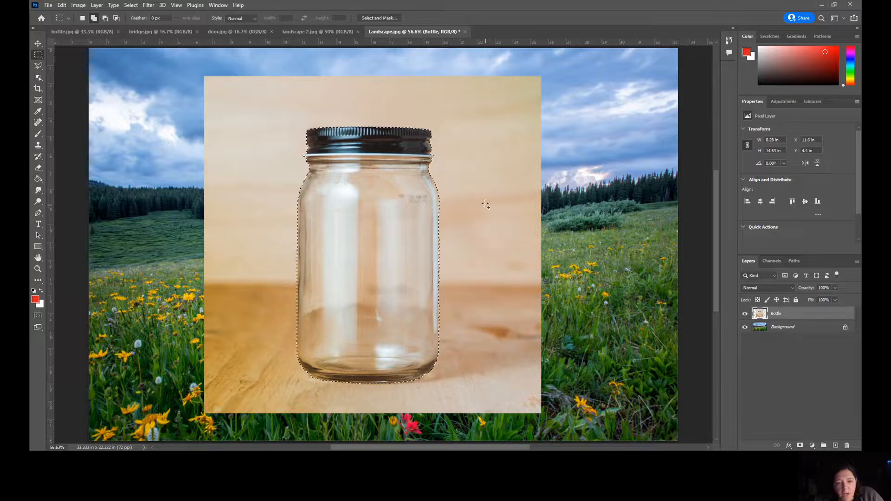
drag(482, 199, 439, 359)
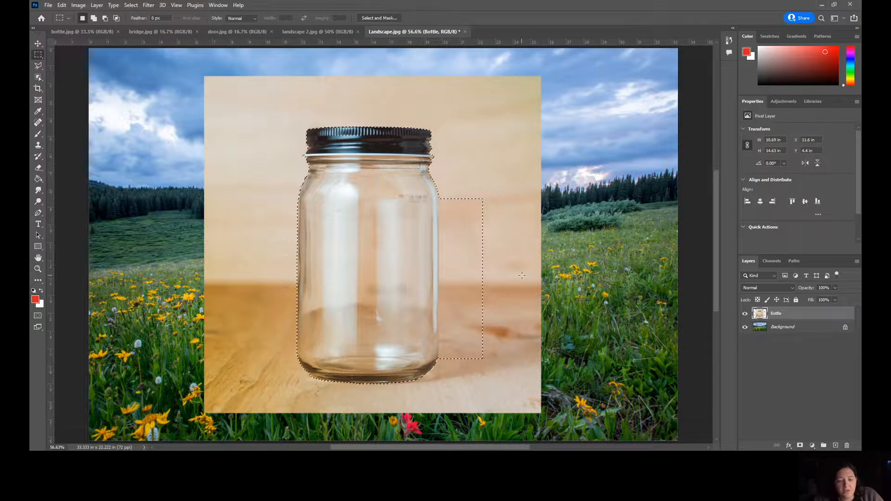
key(alt)
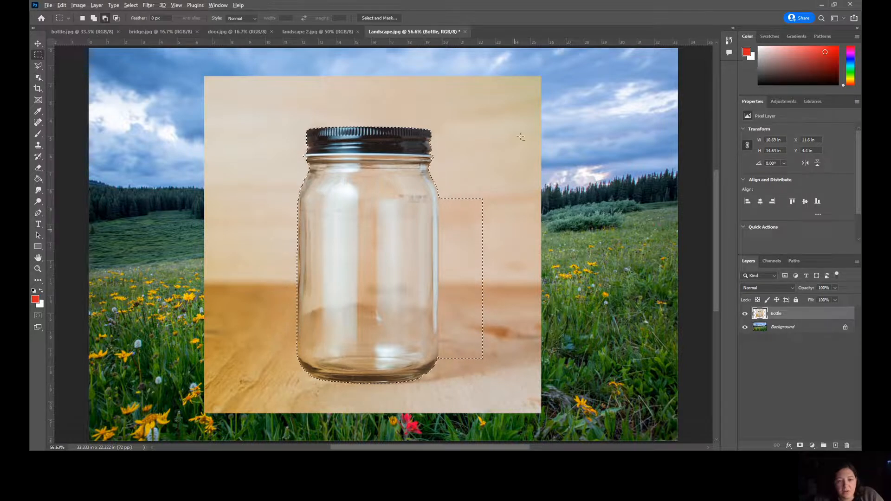
drag(514, 194, 439, 373)
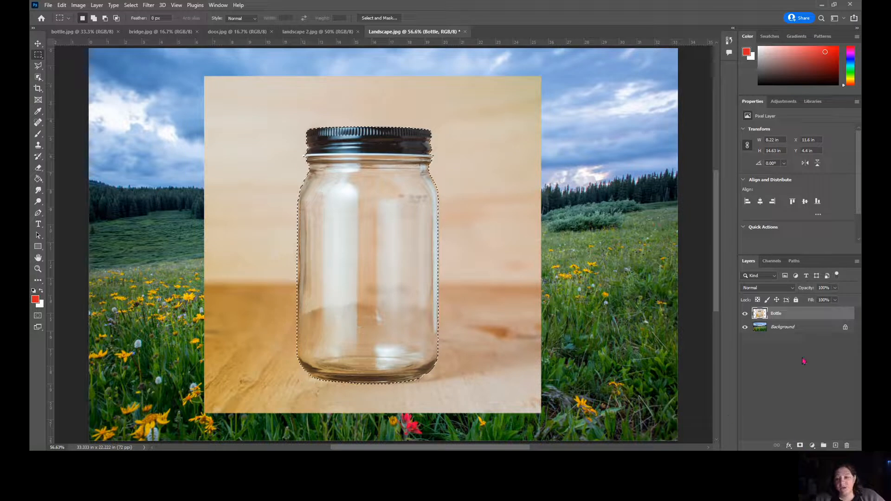
Add a layer mask to the Bottle layer from the jar selection.
click(800, 446)
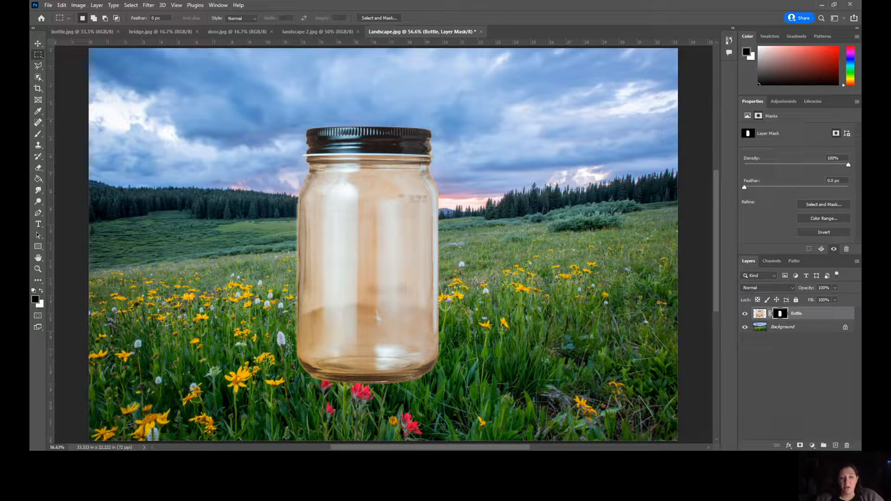
Hide a spot in the middle of the jar by painting black on the layer mask, and restore it with white.
click(38, 135)
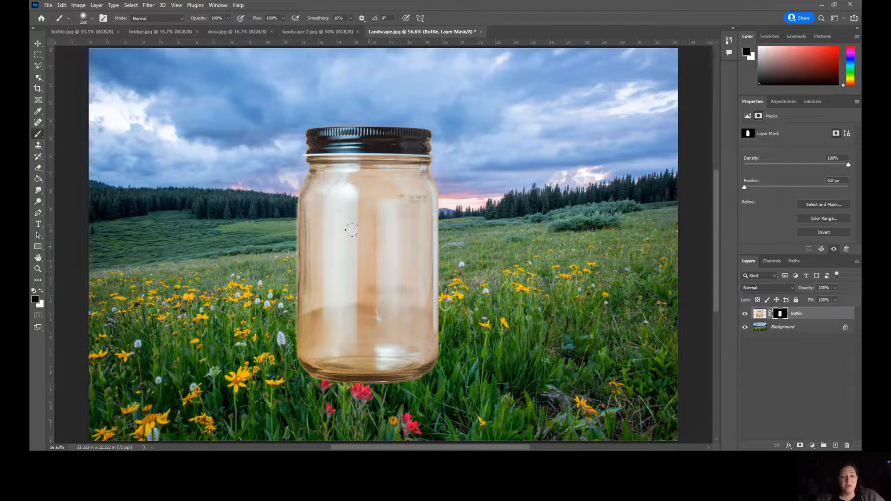
drag(351, 232, 352, 250)
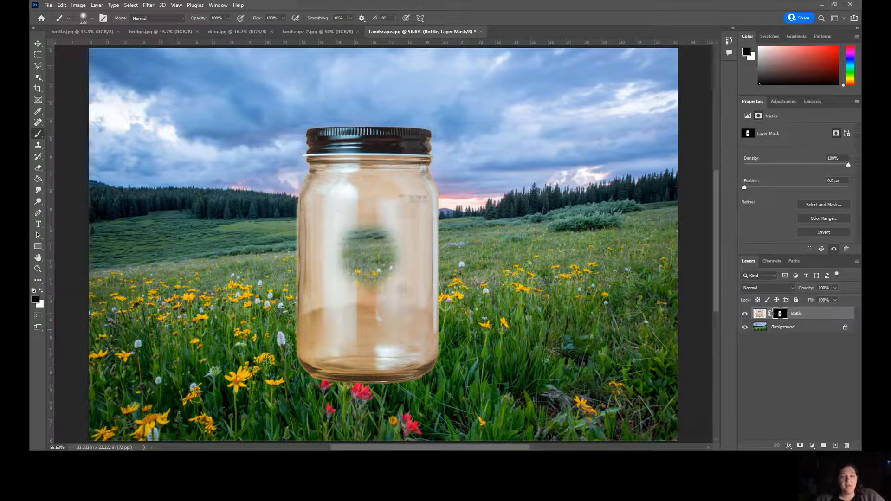
click(42, 294)
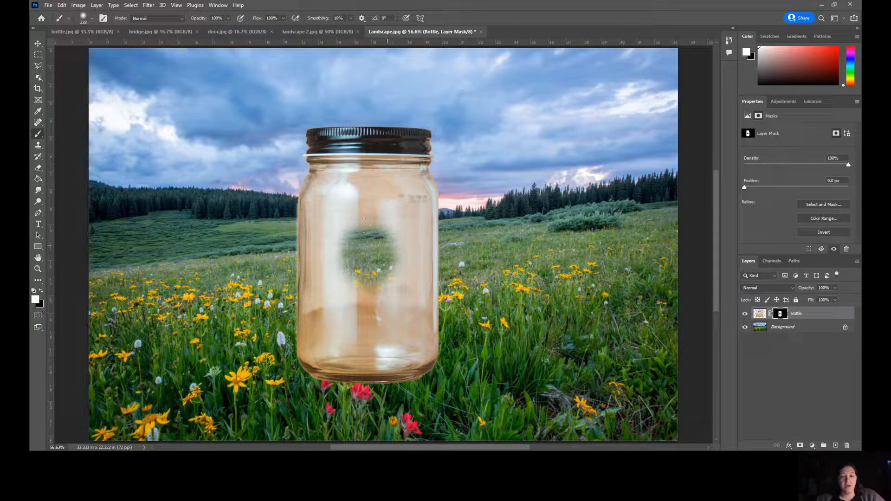
click(369, 253)
drag(376, 291, 376, 291)
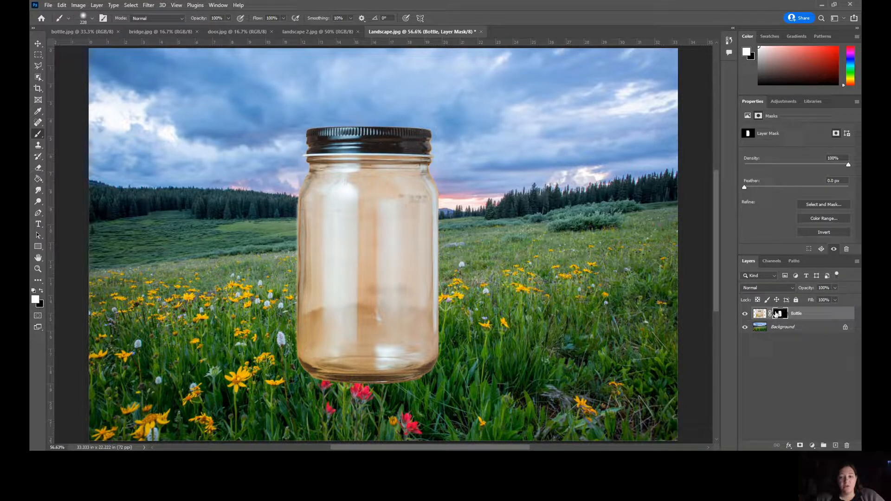
Reveal a patch of the bottle photo's background beside the jar by painting white on the mask, and hide it again with black.
click(232, 225)
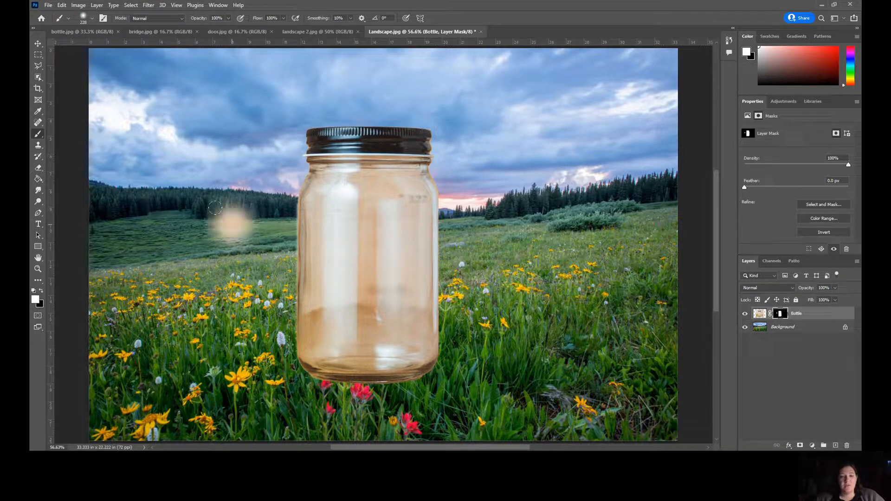
mouse_move(232, 226)
mouse_down()
mouse_move(229, 241)
mouse_move(216, 220)
mouse_move(204, 223)
mouse_move(179, 286)
mouse_up()
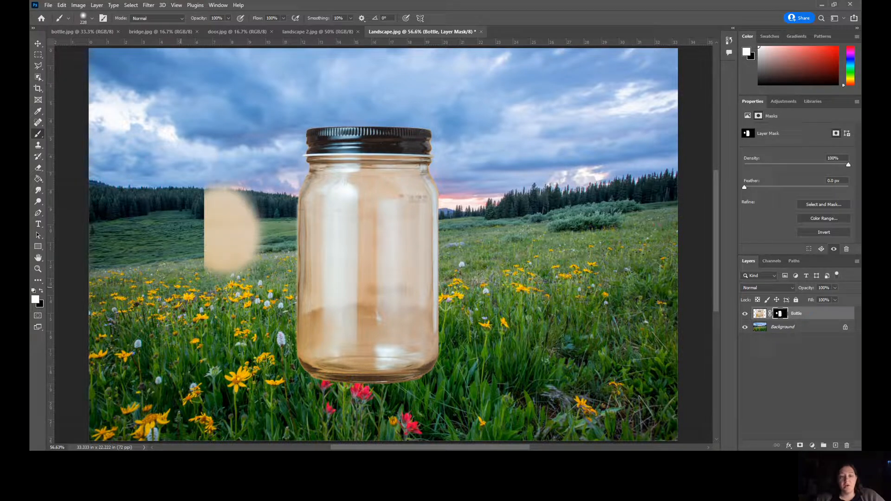
click(41, 291)
mouse_move(198, 190)
mouse_down()
mouse_move(188, 273)
mouse_move(248, 218)
mouse_move(223, 206)
mouse_up()
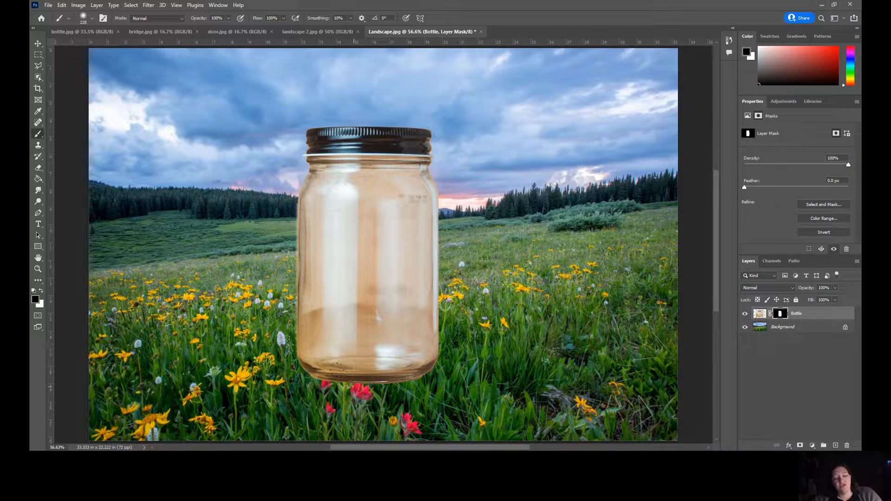
Rotate the masked Bottle layer by -90° with Free Transform so the jar lies on its side.
key(ctrl+t)
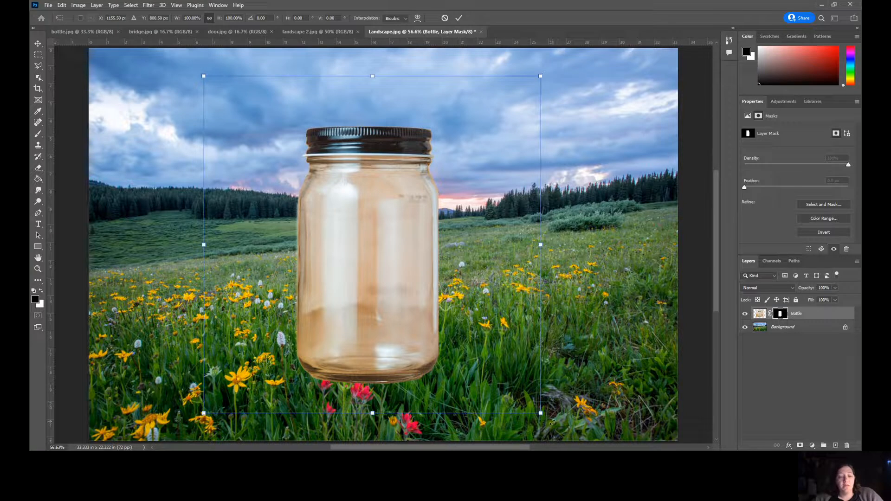
drag(553, 423, 563, 85)
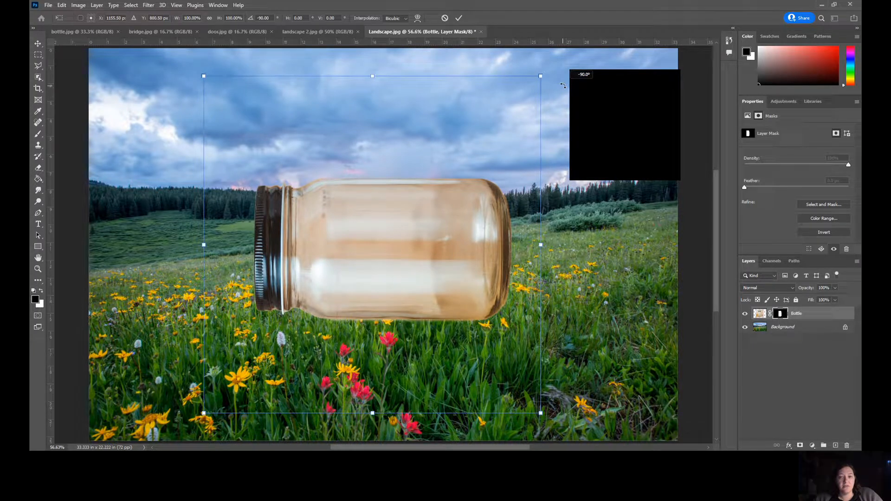
drag(563, 86, 563, 85)
Scale the lying jar to 103.79% and move it up so its underside rests just above the red flowers.
drag(433, 286, 431, 265)
drag(203, 398, 198, 402)
drag(467, 305, 469, 300)
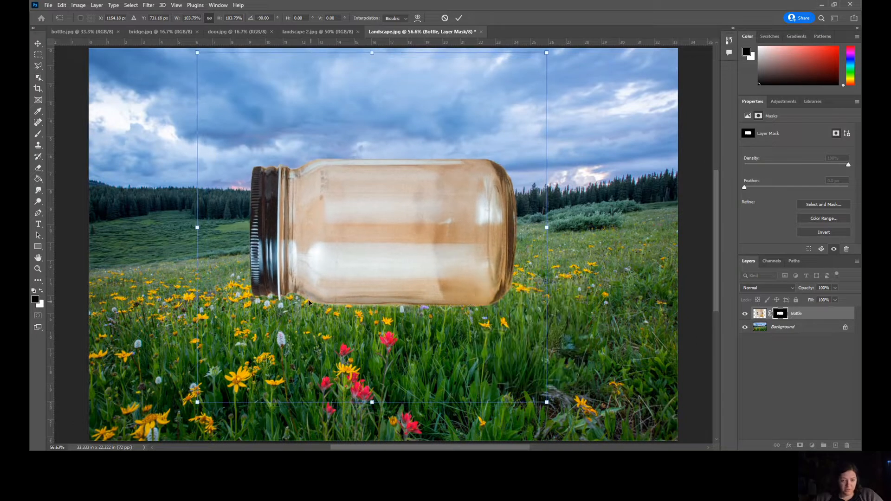
drag(282, 296, 293, 301)
mouse_move(351, 281)
mouse_down()
mouse_move(343, 272)
mouse_move(341, 280)
mouse_up()
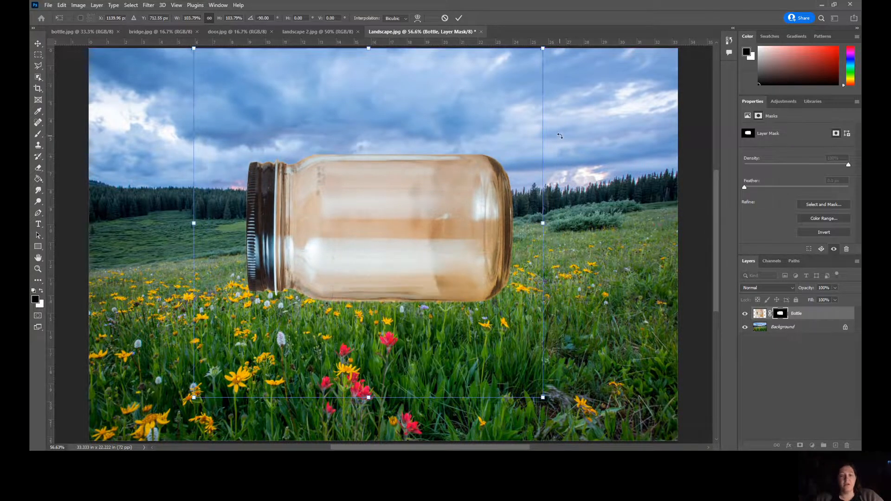
key(Return)
key(b)
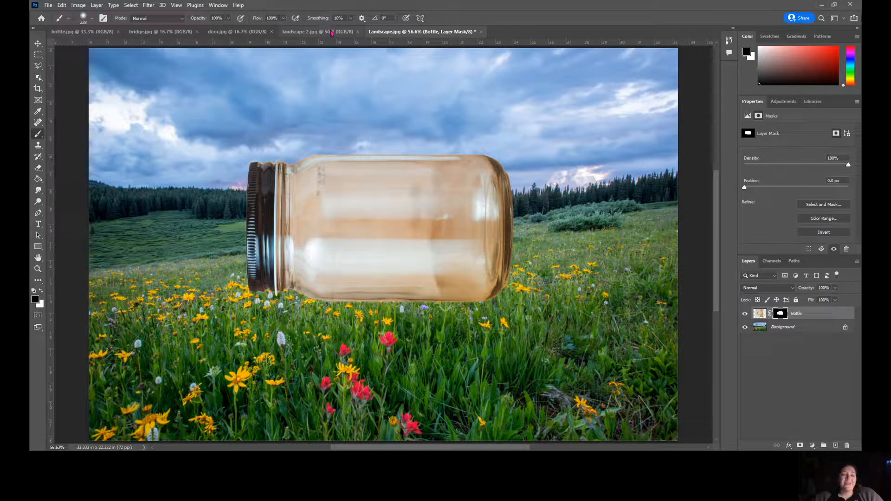
Copy the whole landscape 2.jpg image and paste it as a new layer into Landscape.jpg.
click(331, 33)
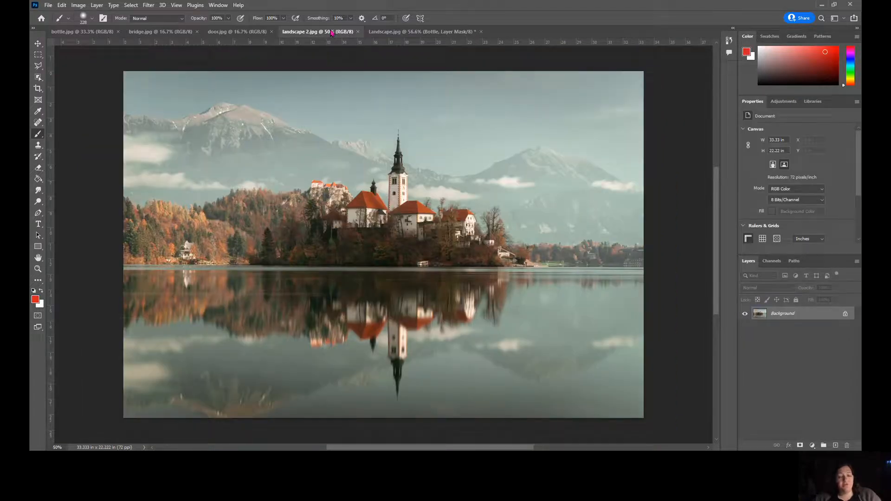
key(ctrl+a)
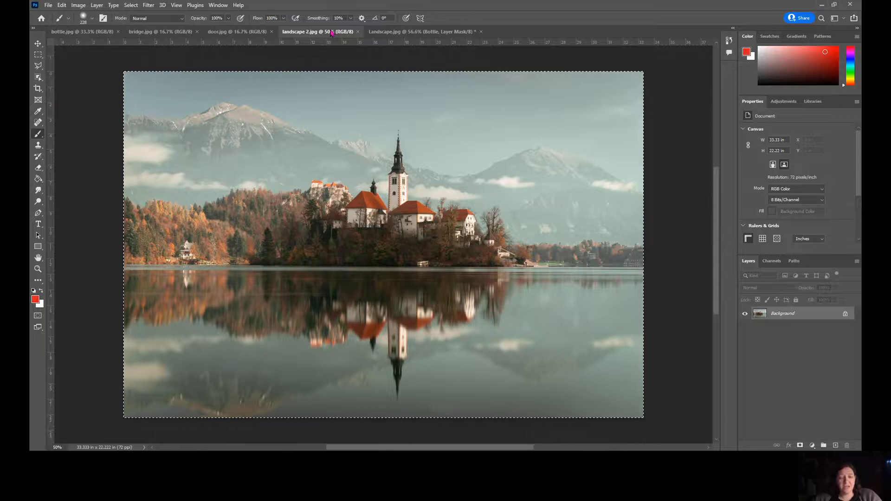
click(418, 33)
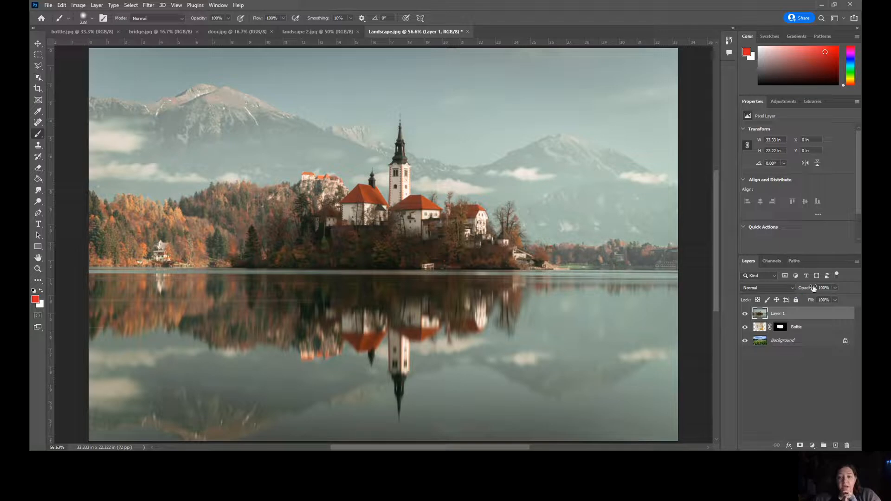
Lower the opacity of the pasted lake layer to 58%.
click(834, 290)
drag(836, 299, 820, 301)
drag(818, 300, 820, 302)
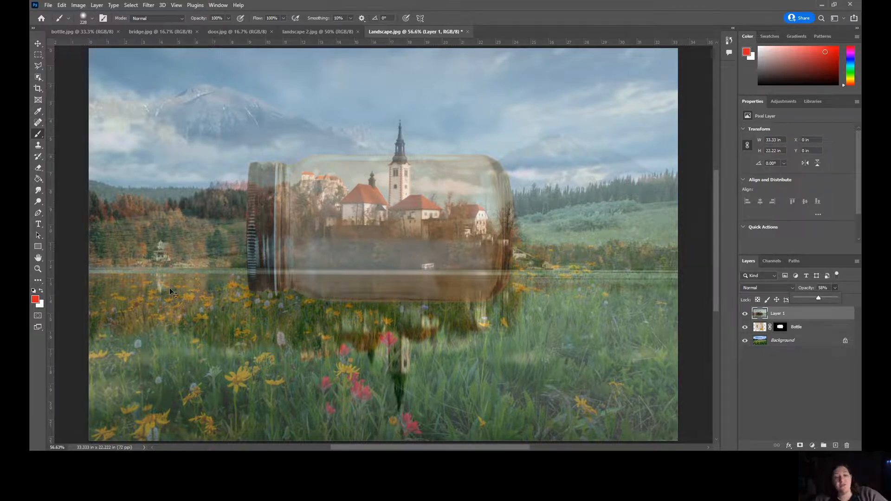
Scale the lake layer to 41.06% and position it over the glass body of the jar, beside the lid.
key(ctrl+t)
drag(89, 48, 287, 170)
drag(598, 361, 595, 320)
drag(677, 390, 538, 332)
drag(555, 129, 521, 141)
drag(370, 259, 363, 261)
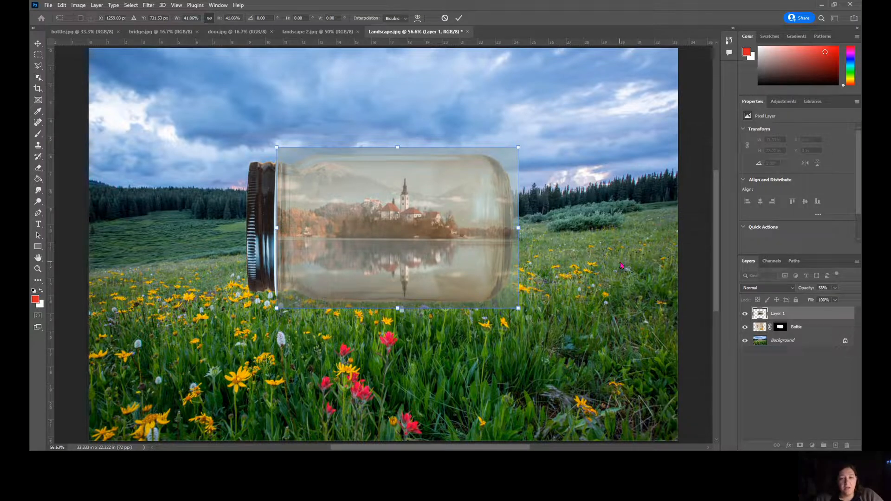
key(Return)
key(b)
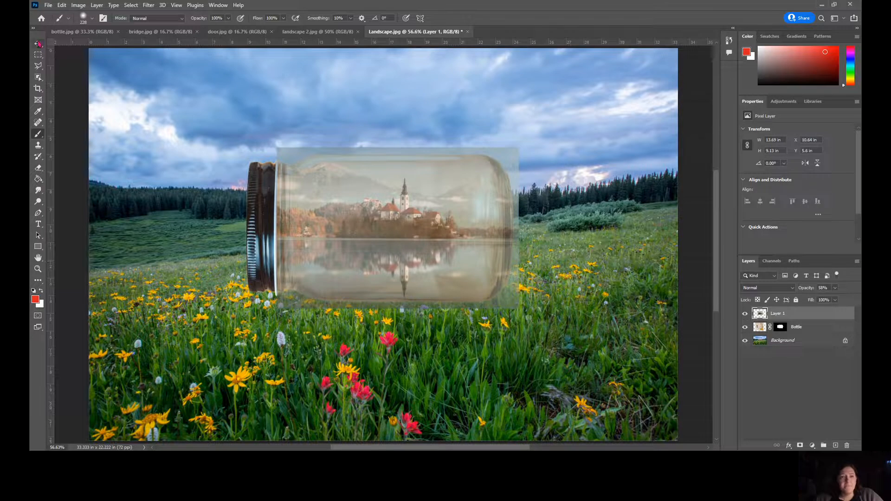
Set the lake layer's opacity back to 100% with the Move tool active.
click(38, 43)
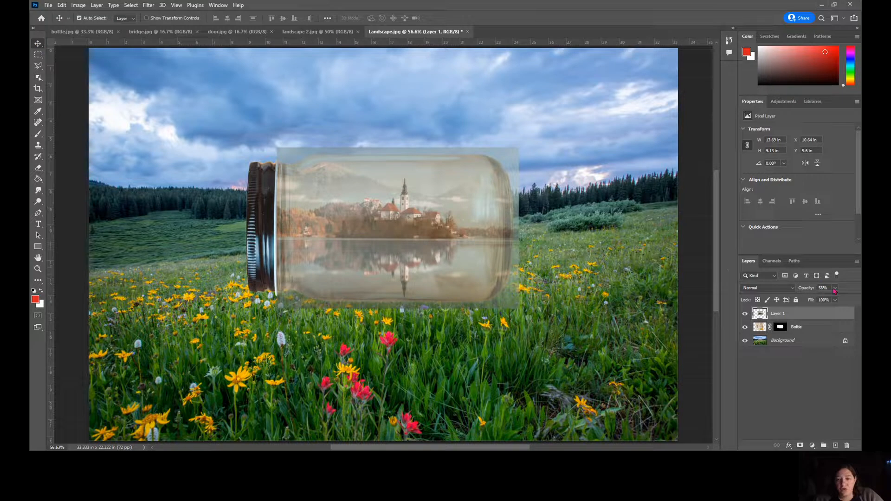
click(836, 290)
drag(835, 298, 852, 298)
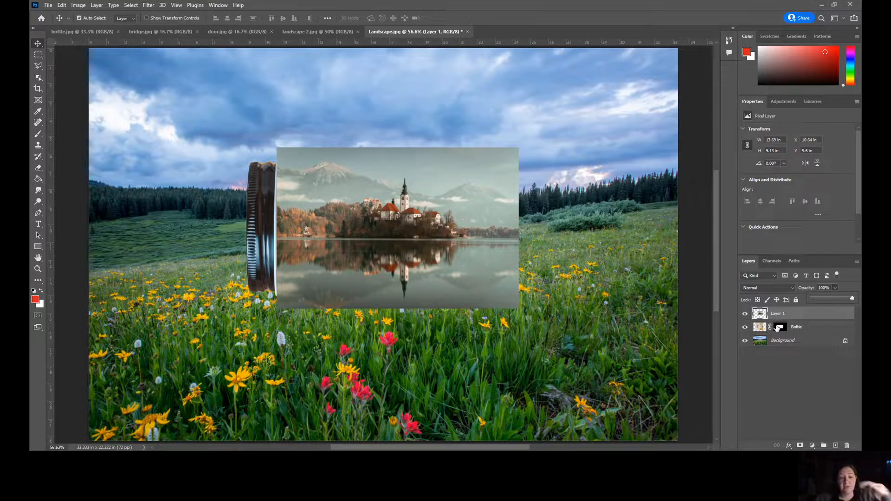
Load the Bottle layer mask as a selection and use it to add a matching mask to the lake layer.
key(ctrl)
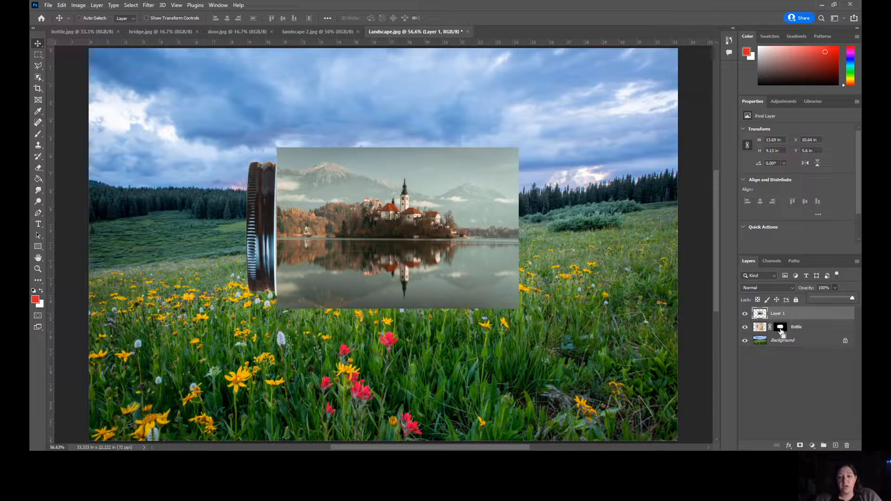
ctrl+click(780, 328)
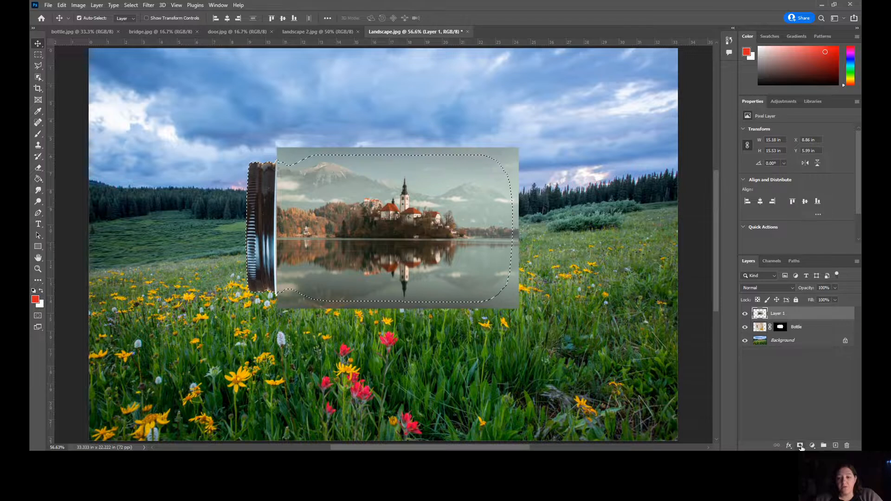
click(801, 445)
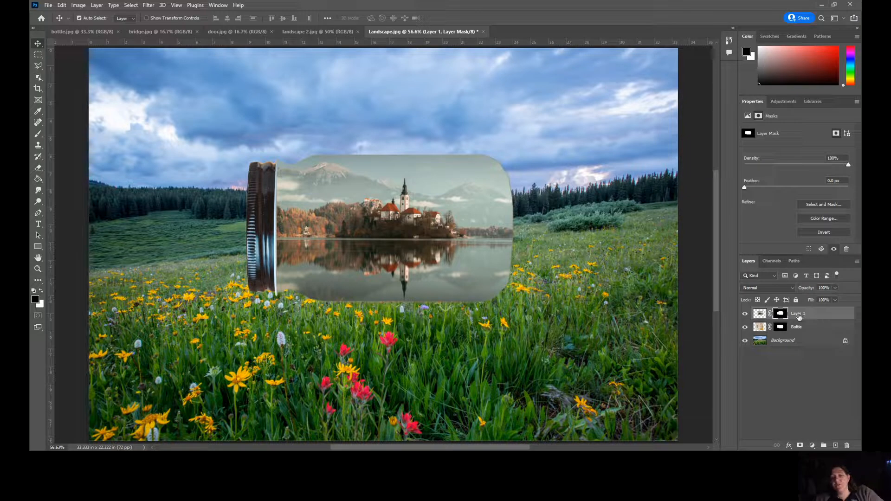
Rename the masked lake layer to "inside jar".
double_click(797, 314)
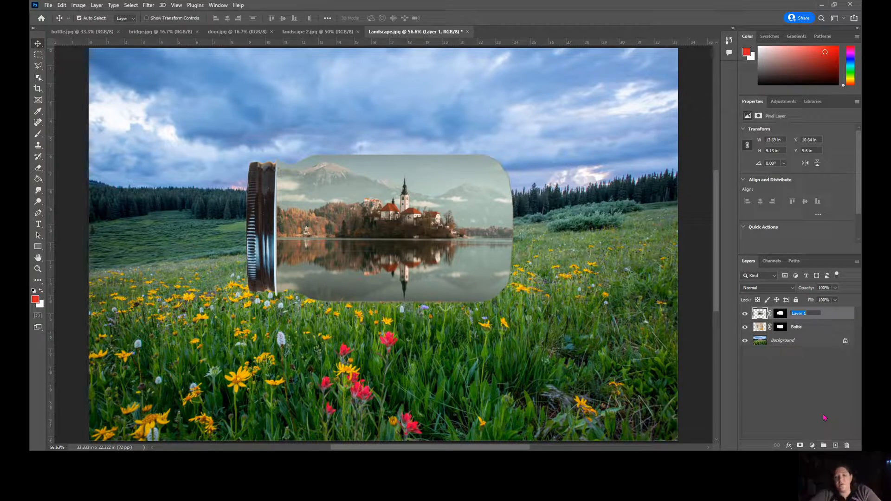
text(L)
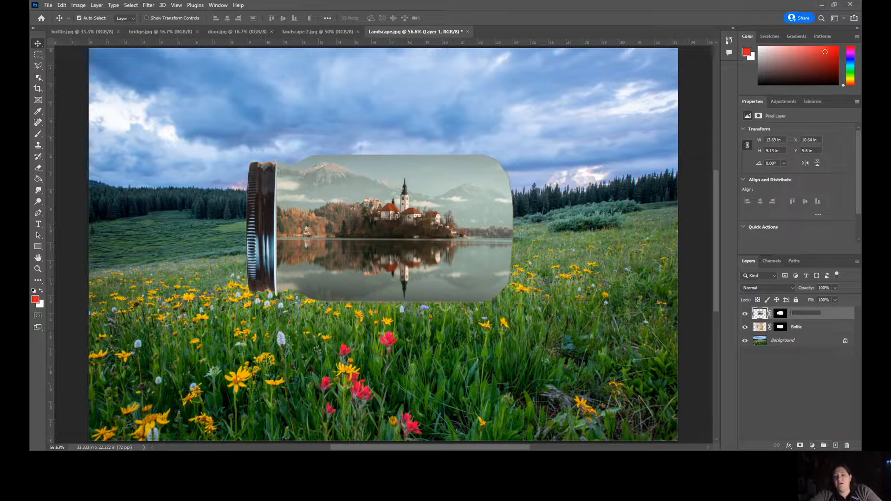
key(Return)
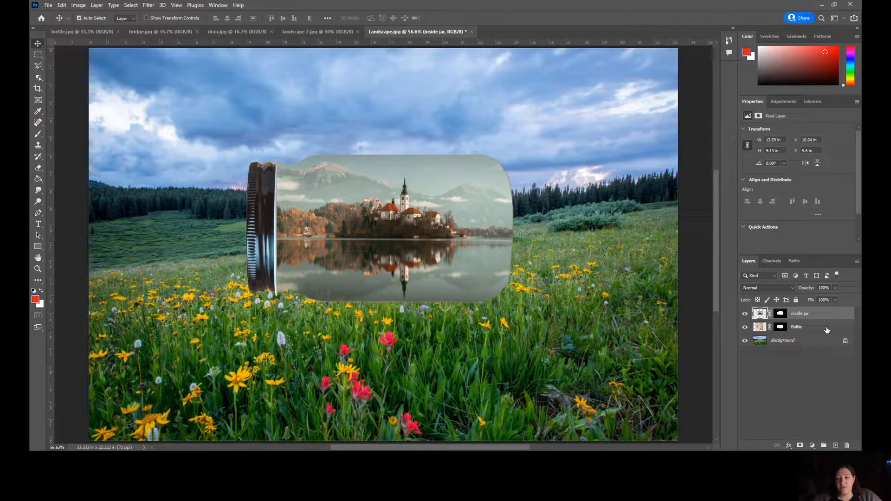
Duplicate the Bottle layer and place the copy above the inside jar layer.
drag(827, 330, 836, 445)
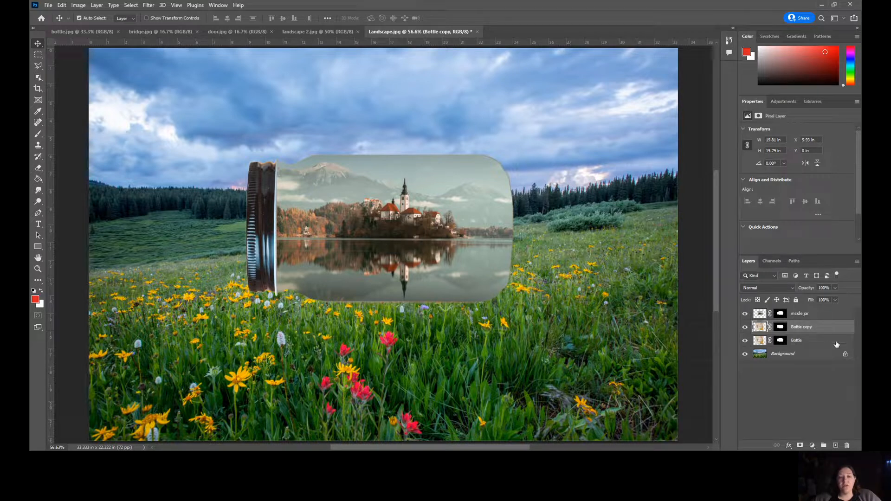
drag(829, 331, 827, 314)
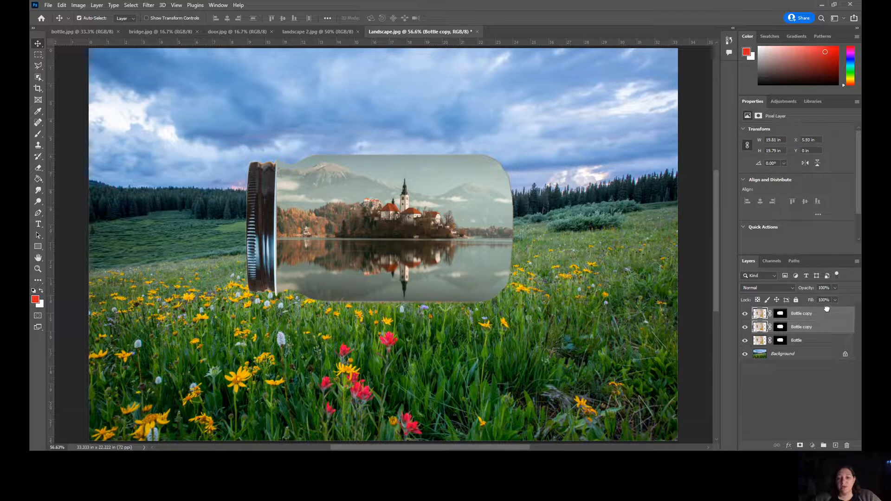
drag(828, 309, 829, 312)
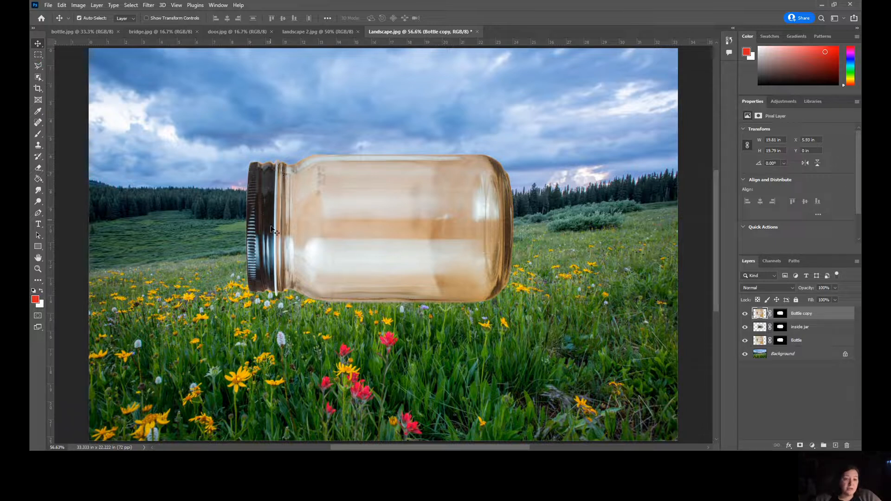
Select the jar's lid with a rectangular marquee about 2.9 by 9.36 in and nudge it to line up with the lid's inner edge.
click(39, 55)
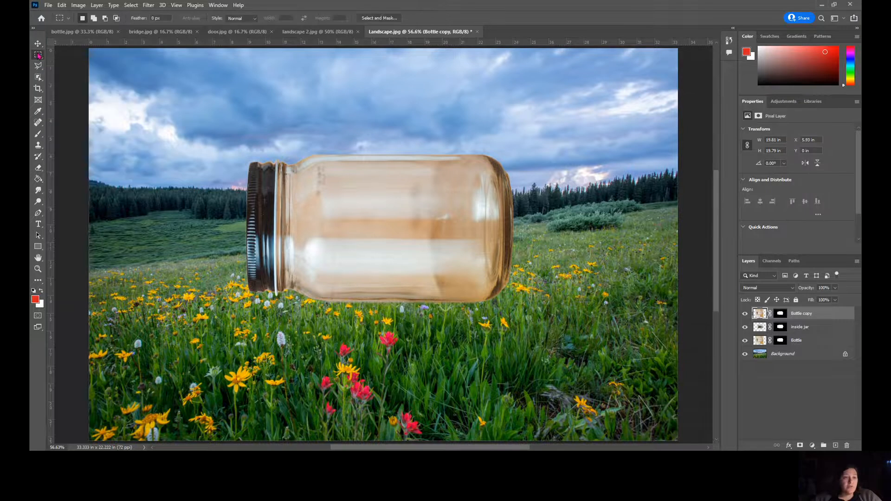
right_click(38, 54)
drag(230, 146, 280, 311)
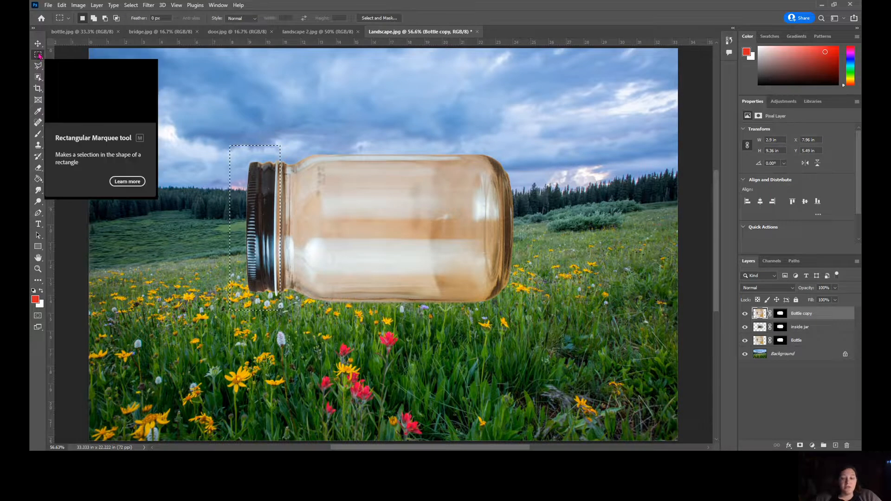
key(Right)
key(Right)
key(Right)
key(Right)
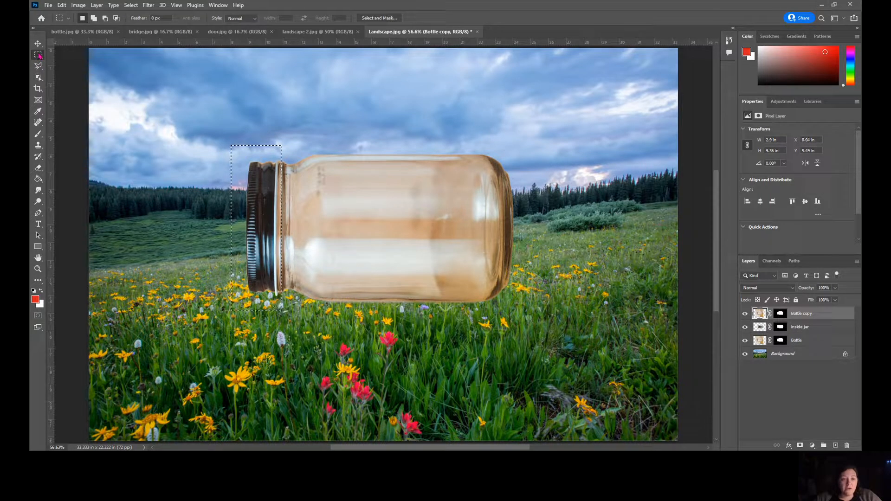
key(Left)
key(Left)
key(Left)
key(Left)
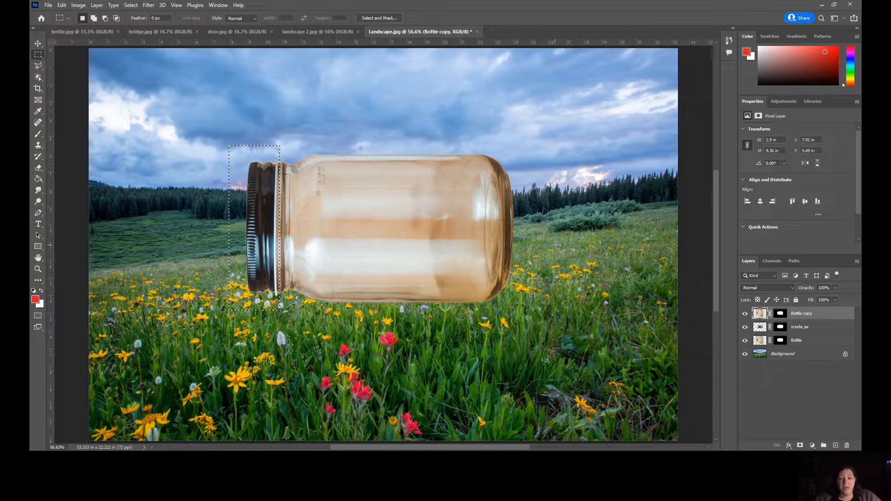
Brush black over the selected lid area on the Bottle copy's layer mask and deselect.
click(33, 290)
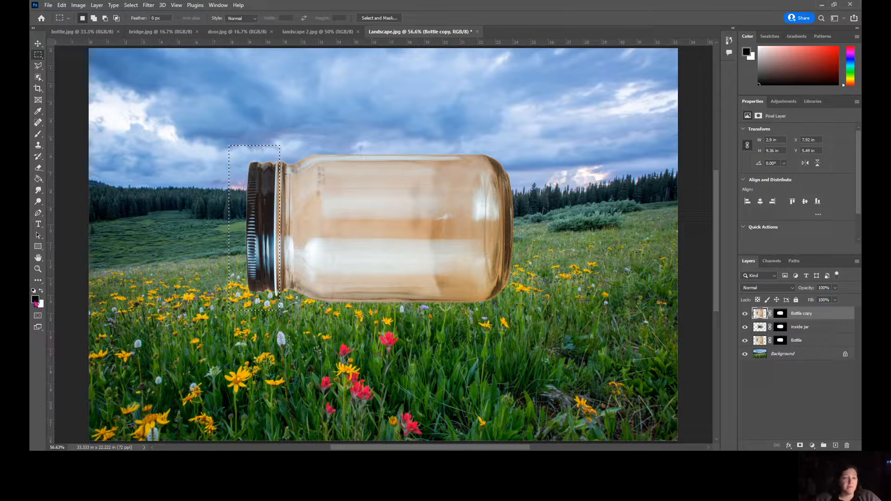
click(39, 134)
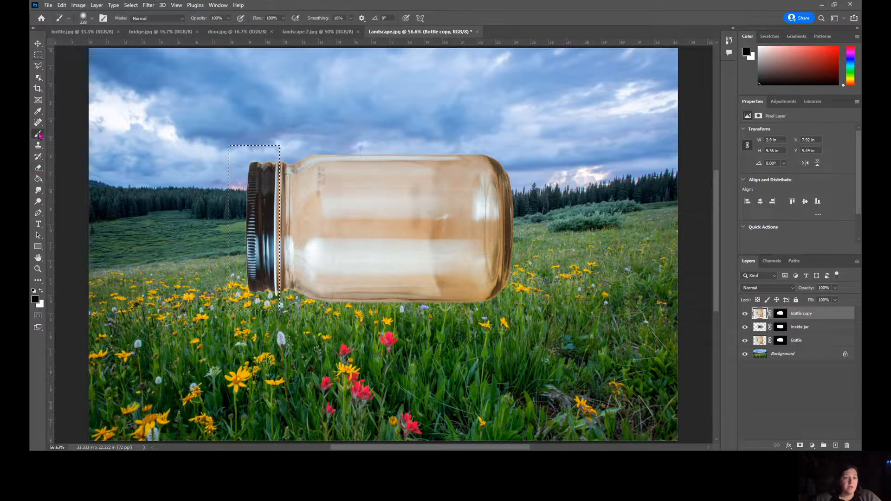
click(780, 315)
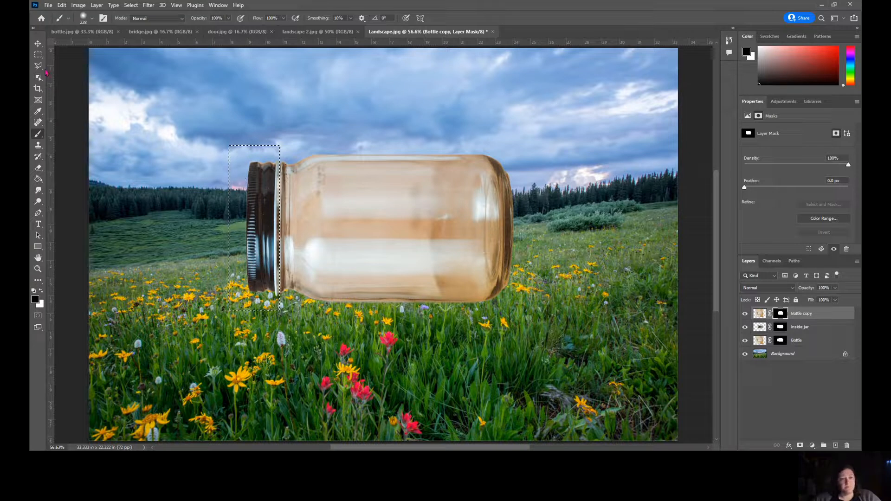
key(ctrl+d)
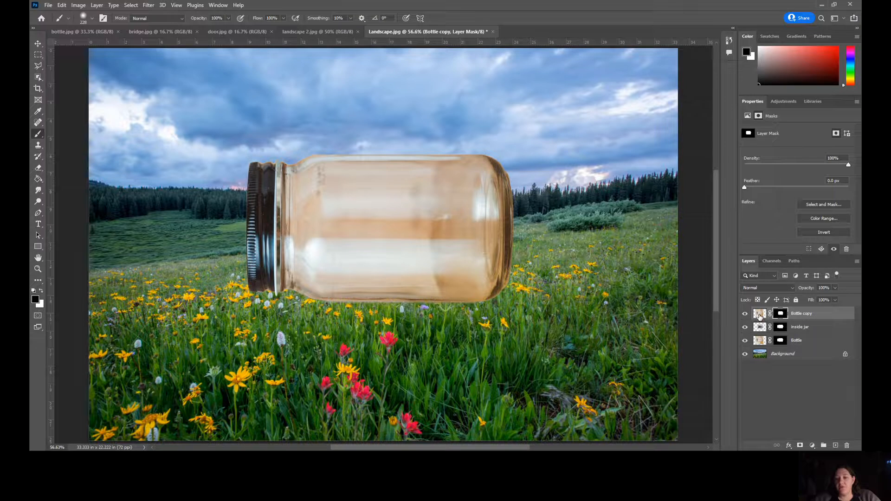
Set the Bottle copy layer's blend mode to Overlay and its opacity to 55%.
click(760, 316)
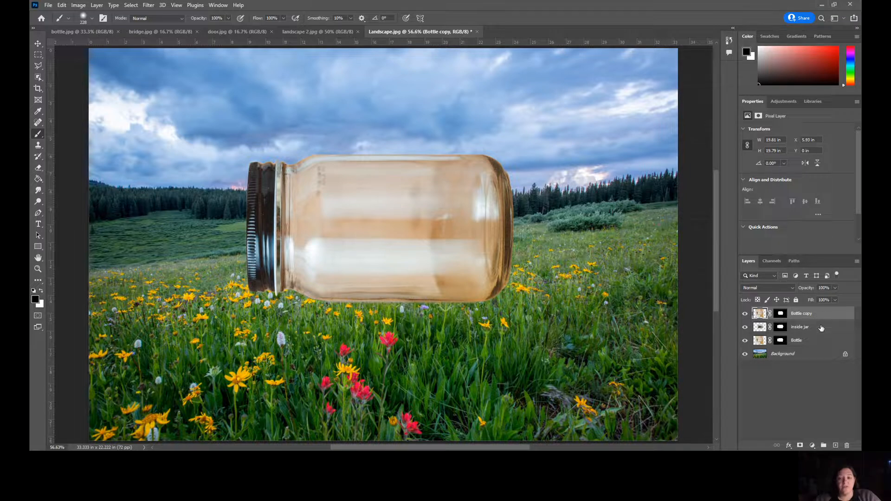
click(793, 288)
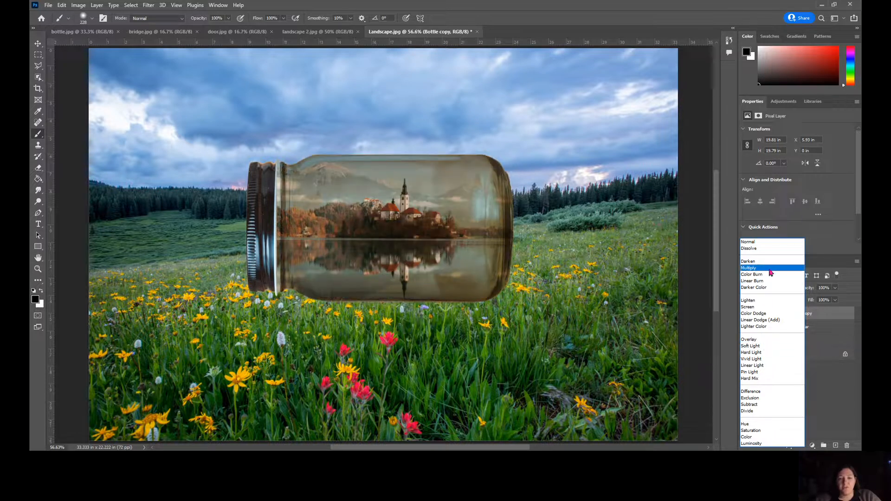
click(752, 340)
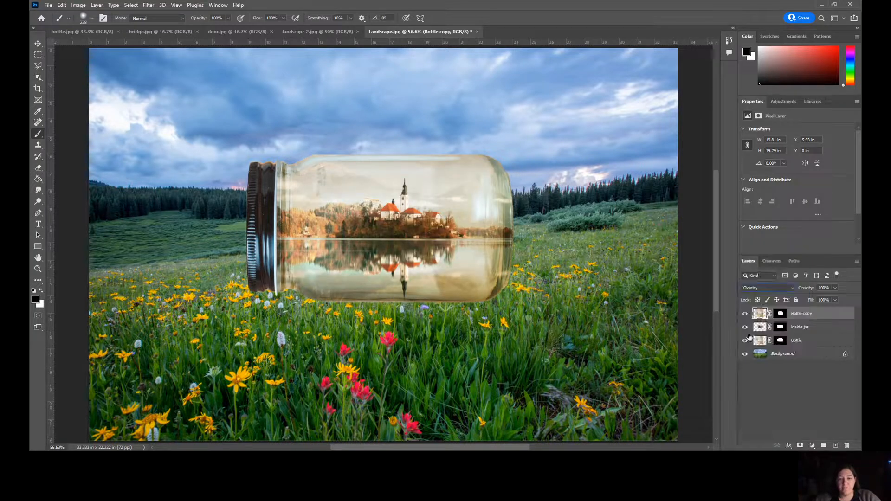
click(835, 288)
drag(839, 298, 828, 300)
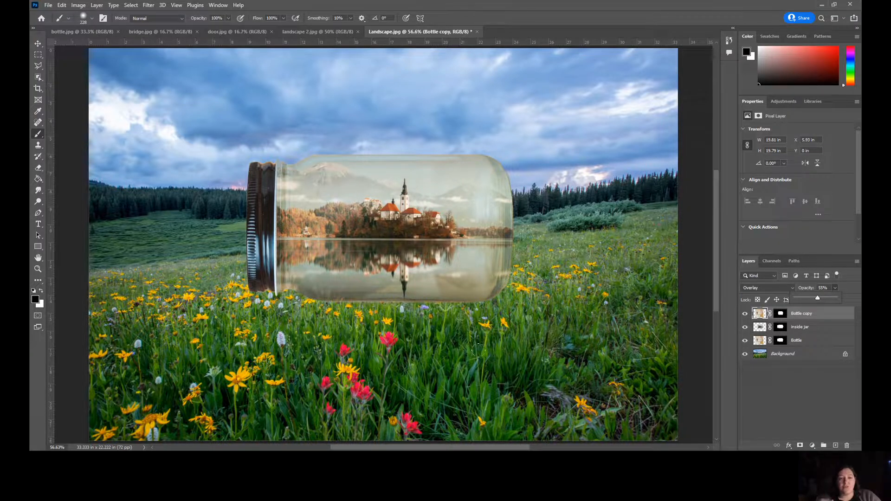
Touch up the Bottle copy's layer mask beside the lid with a white brush at 21 px and 100% hardness.
click(781, 315)
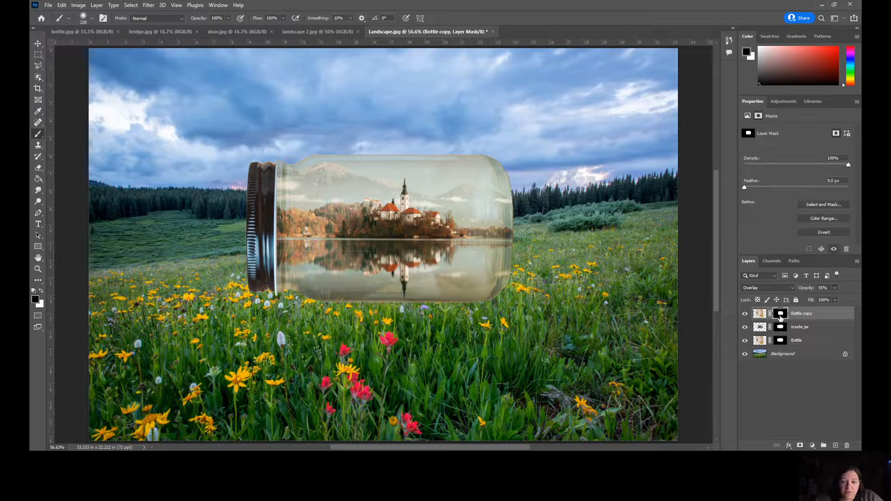
click(42, 292)
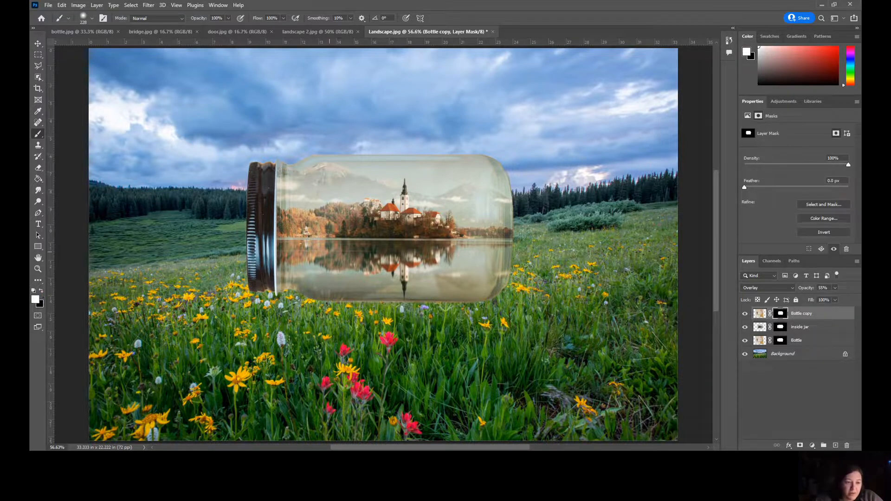
click(92, 19)
click(93, 19)
click(93, 20)
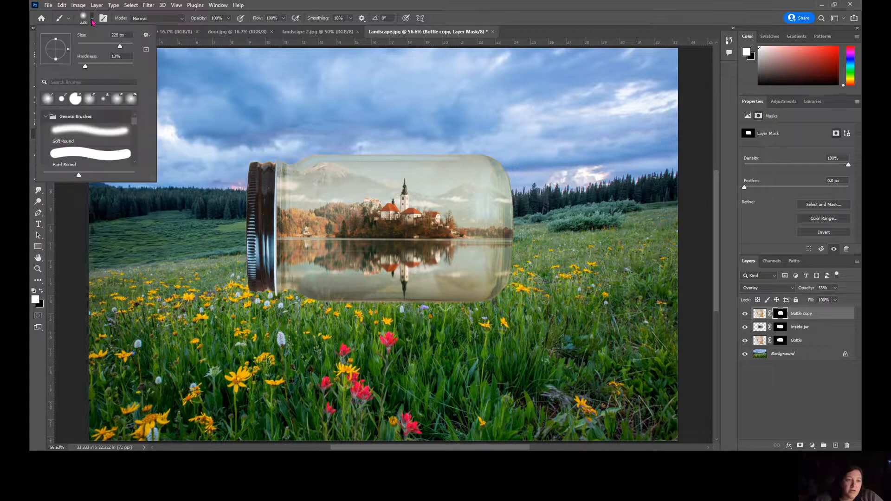
click(85, 47)
drag(85, 67, 137, 73)
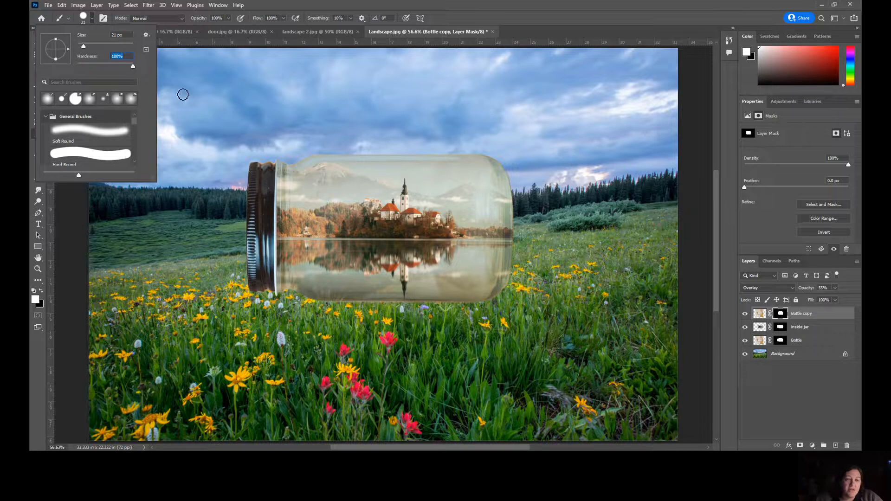
click(285, 266)
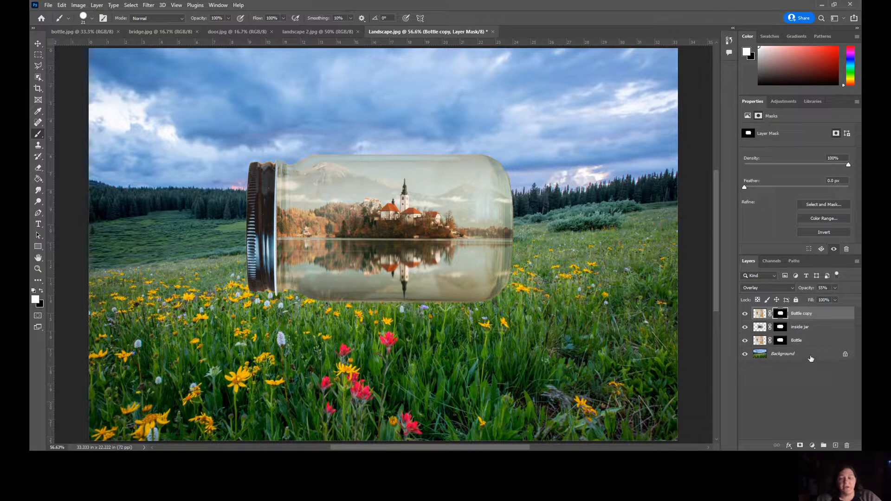
Duplicate the Background layer to the top of the stack, delete the copy's upper 11.51 in across the full width, and deselect.
drag(818, 358, 836, 446)
drag(821, 355, 819, 312)
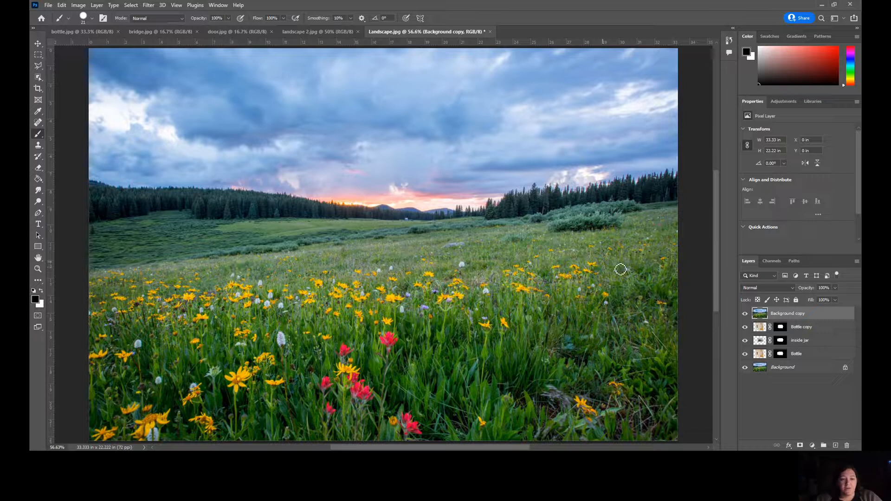
click(38, 68)
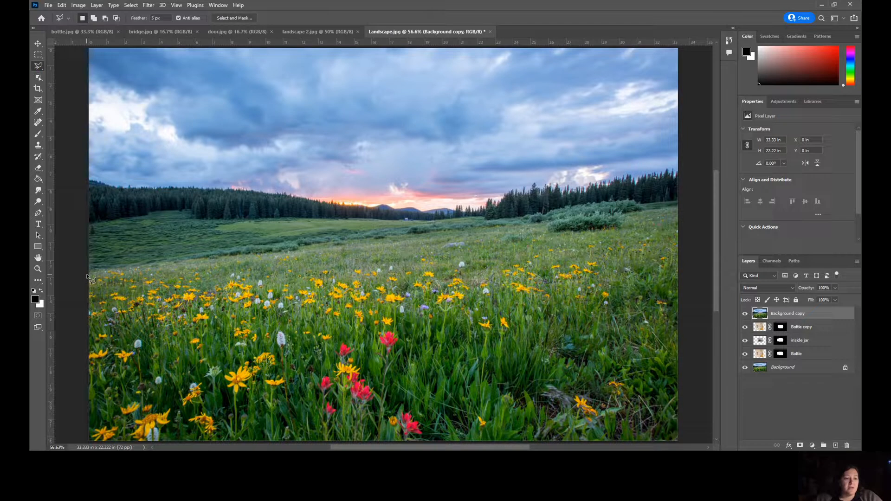
click(38, 54)
drag(87, 46, 689, 251)
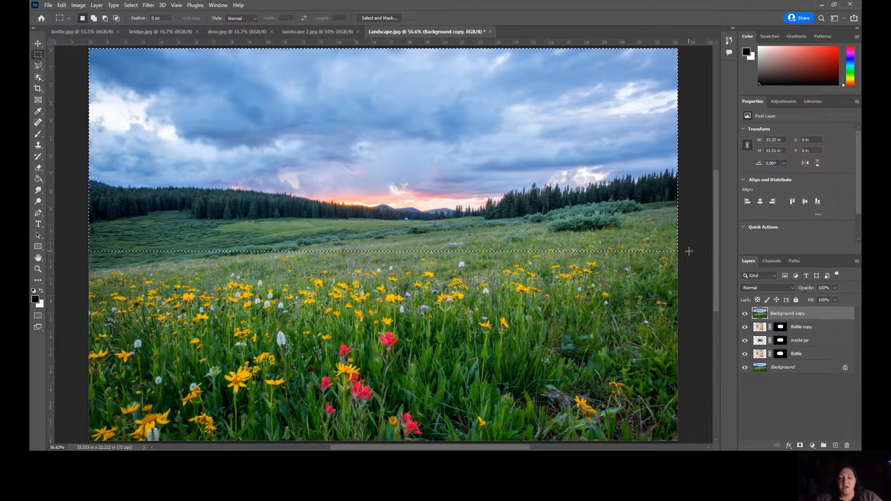
key(Delete)
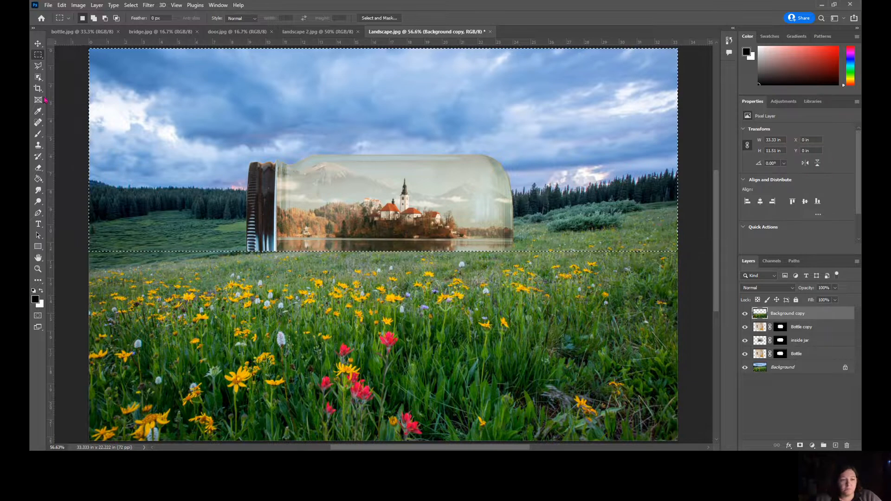
key(ctrl+d)
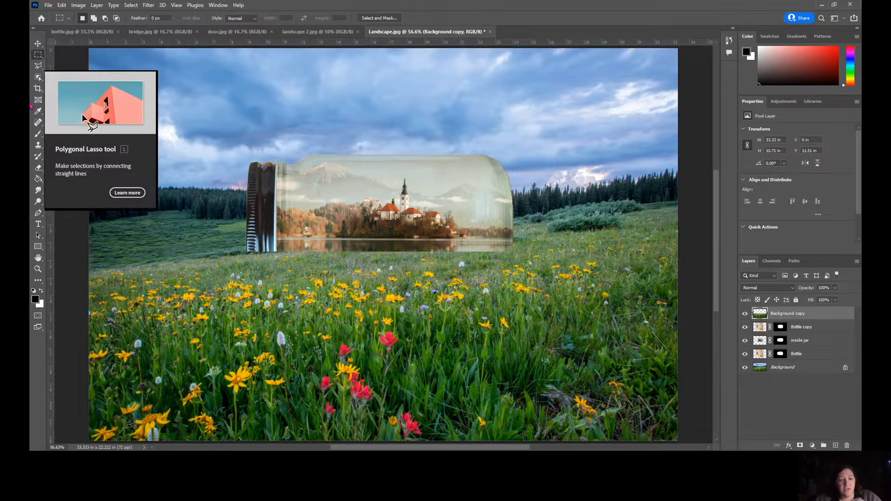
Lower the Background copy layer's opacity to 46% and activate the Eraser tool.
click(38, 269)
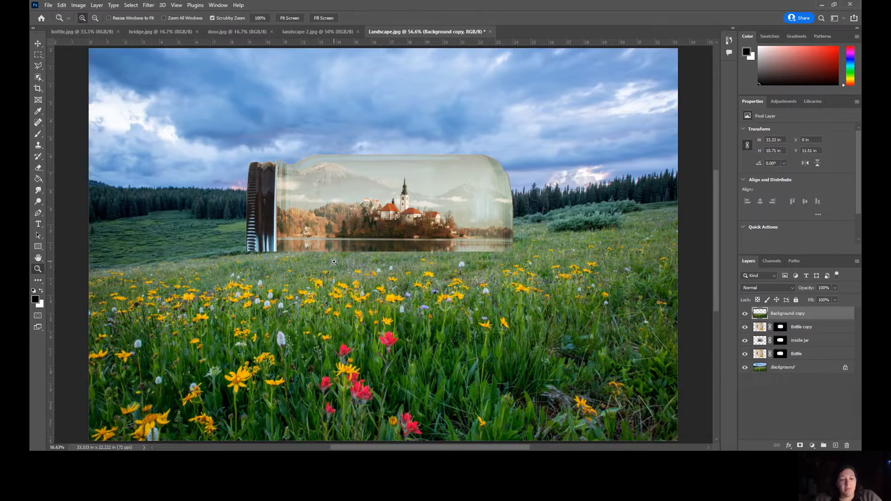
click(334, 262)
click(334, 262)
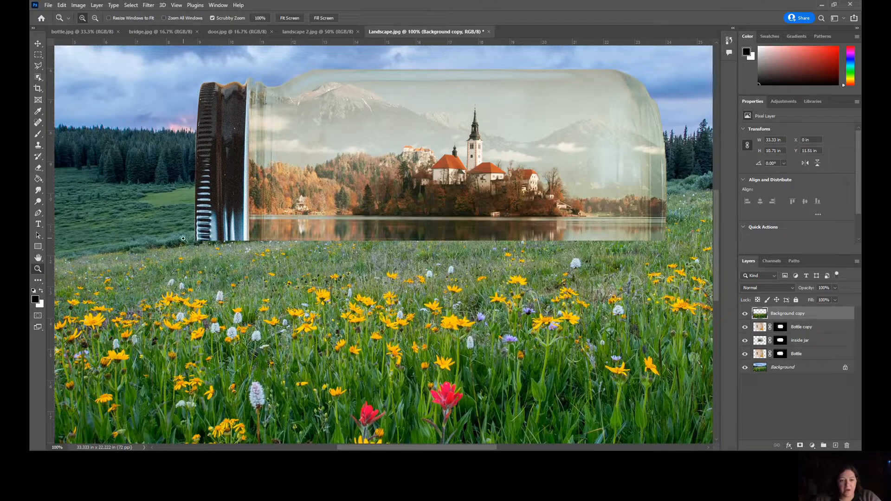
click(836, 289)
click(793, 322)
click(836, 289)
drag(838, 298, 819, 300)
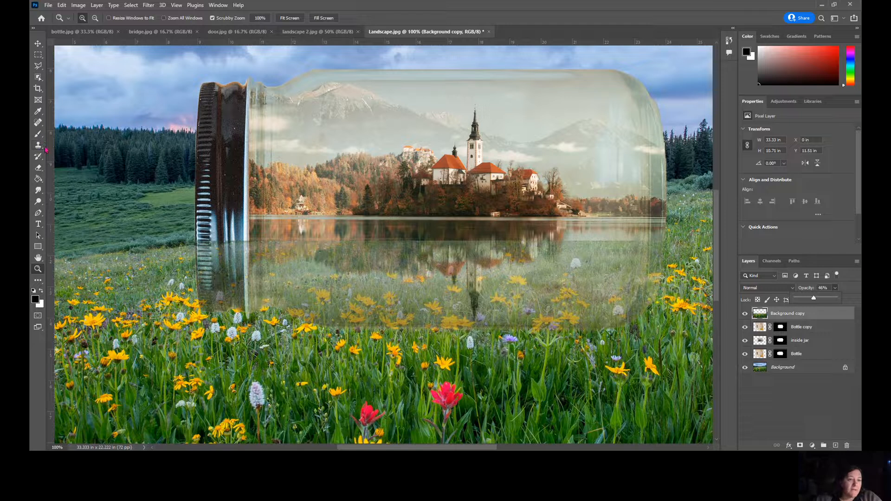
click(39, 169)
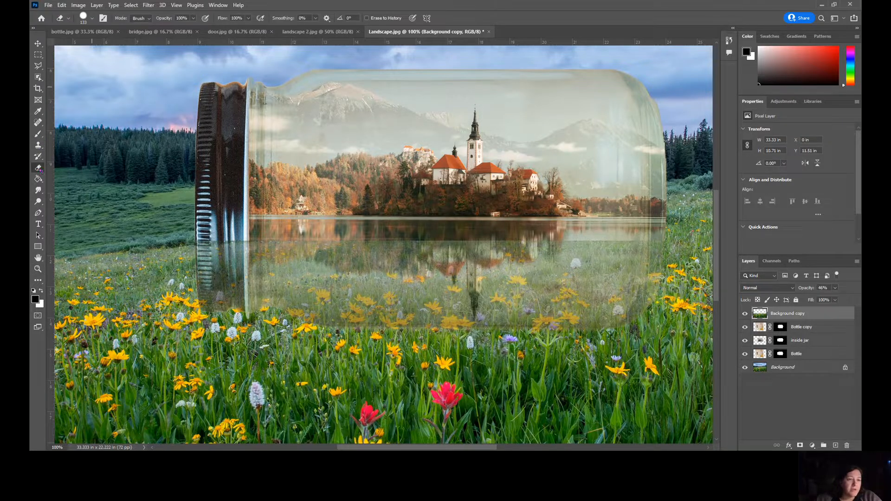
Set the eraser to 42 px and 11% hardness and erase the meadow overlay covering the jar's lake scene down to the flower tops.
click(92, 21)
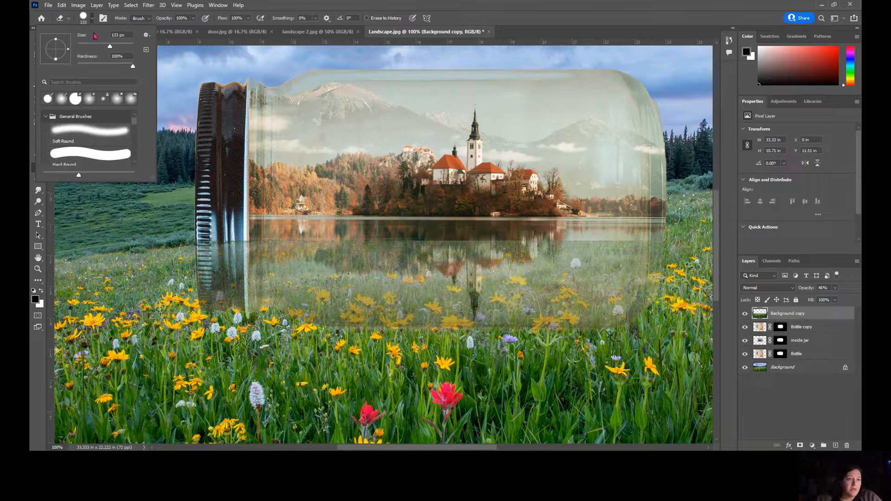
click(93, 46)
mouse_move(93, 47)
mouse_down()
mouse_move(99, 66)
mouse_move(84, 66)
mouse_up()
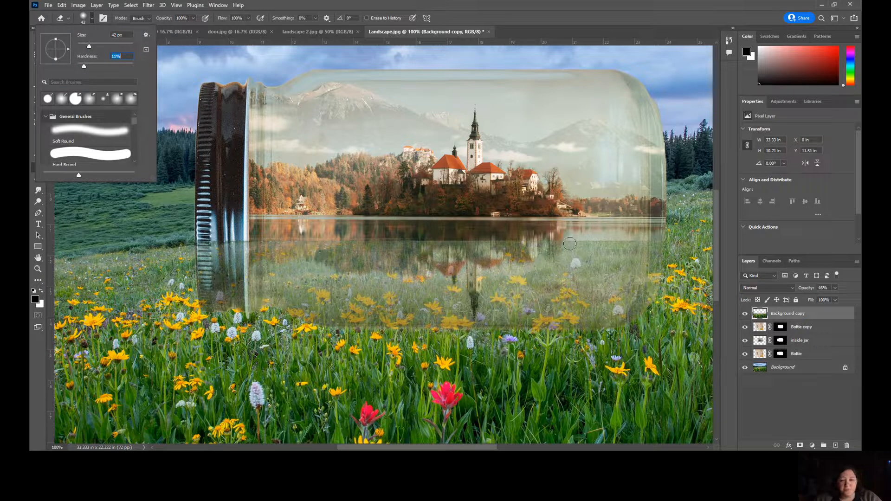
click(600, 281)
mouse_move(600, 281)
mouse_down()
mouse_move(657, 262)
mouse_move(661, 247)
mouse_move(628, 248)
mouse_move(648, 252)
mouse_move(620, 260)
mouse_move(593, 252)
mouse_move(625, 250)
mouse_move(615, 253)
mouse_move(607, 239)
mouse_move(584, 241)
mouse_up()
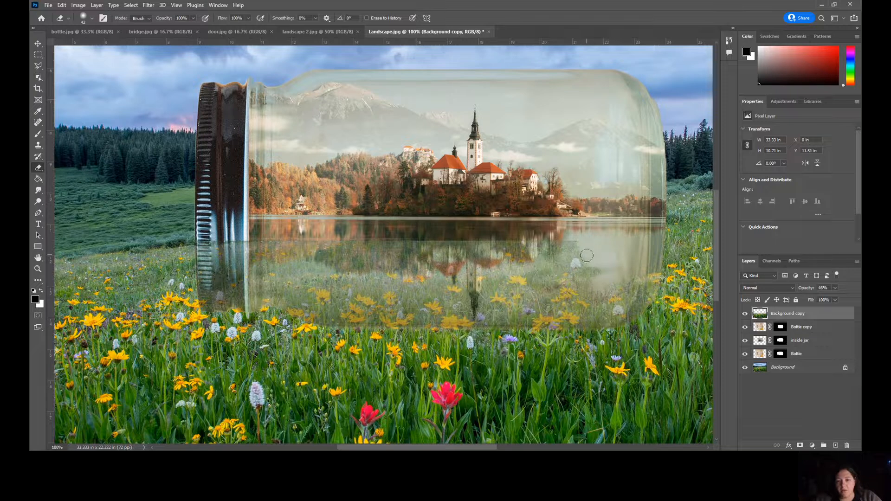
mouse_move(576, 247)
mouse_down()
mouse_move(566, 247)
mouse_move(512, 247)
mouse_move(553, 243)
mouse_move(517, 256)
mouse_move(541, 285)
mouse_move(561, 248)
mouse_move(556, 236)
mouse_move(543, 260)
mouse_move(489, 255)
mouse_move(500, 262)
mouse_move(479, 281)
mouse_move(440, 274)
mouse_move(428, 266)
mouse_move(434, 264)
mouse_move(411, 285)
mouse_move(305, 284)
mouse_up()
mouse_move(312, 280)
mouse_down()
mouse_move(245, 293)
mouse_move(273, 276)
mouse_move(239, 249)
mouse_move(213, 248)
mouse_move(245, 240)
mouse_move(276, 268)
mouse_move(259, 276)
mouse_move(259, 261)
mouse_move(306, 269)
mouse_move(288, 285)
mouse_move(318, 272)
mouse_move(314, 254)
mouse_move(330, 244)
mouse_move(485, 245)
mouse_move(381, 268)
mouse_move(399, 273)
mouse_move(484, 256)
mouse_up()
drag(608, 262, 632, 262)
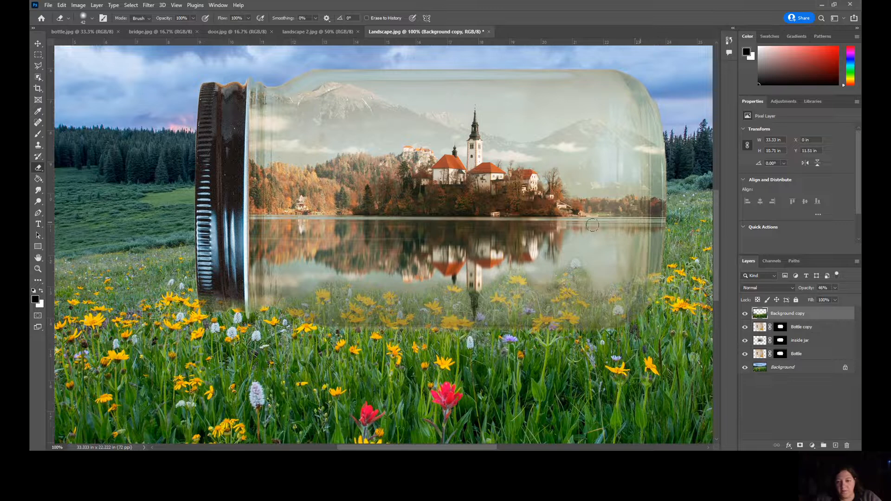
Raise the Background copy layer's opacity to 100% and erase leftover grass along the lid's base and around the flowers overlapping the jar.
click(835, 288)
drag(831, 298, 855, 297)
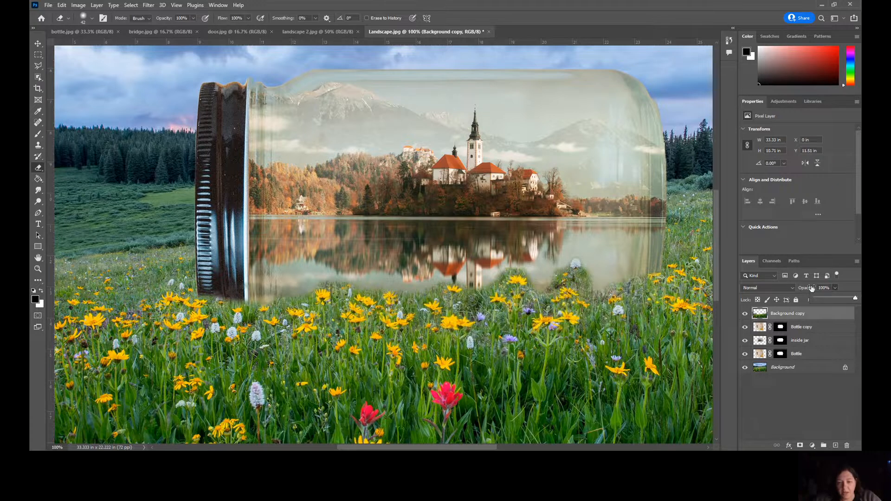
click(277, 295)
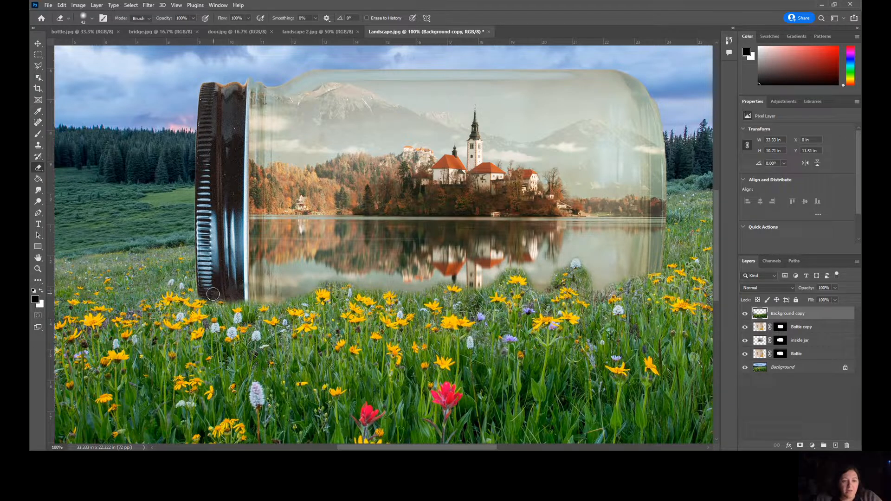
mouse_move(236, 297)
mouse_down()
mouse_move(226, 299)
mouse_move(249, 301)
mouse_up()
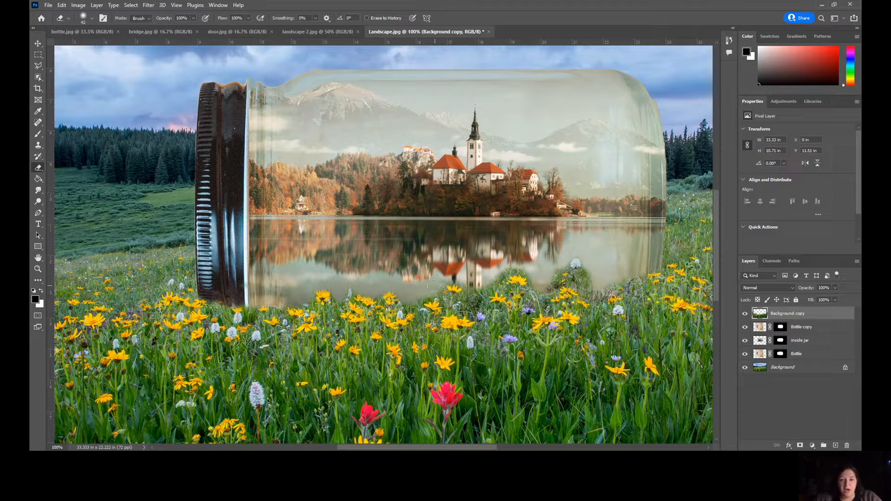
mouse_move(470, 281)
mouse_down()
mouse_move(483, 302)
mouse_move(485, 284)
mouse_move(501, 287)
mouse_move(514, 264)
mouse_move(532, 276)
mouse_move(535, 300)
mouse_move(563, 281)
mouse_move(559, 275)
mouse_move(585, 284)
mouse_move(575, 279)
mouse_move(592, 298)
mouse_move(641, 282)
mouse_up()
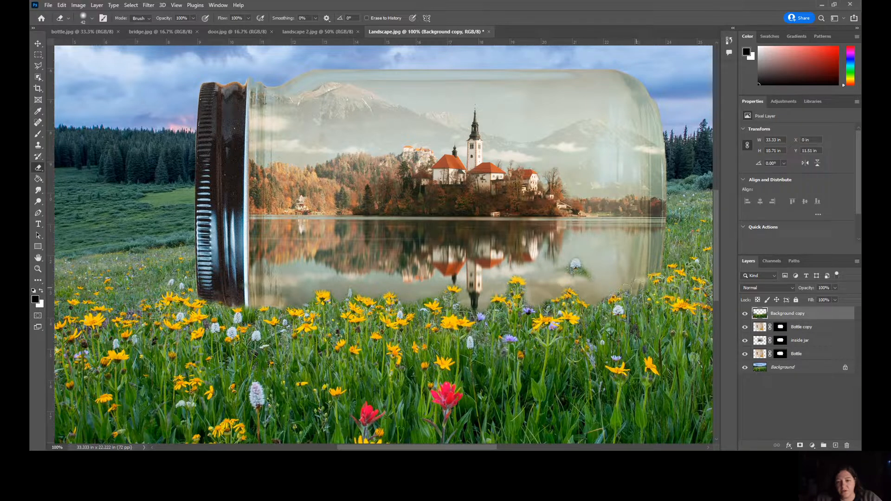
drag(587, 276, 564, 273)
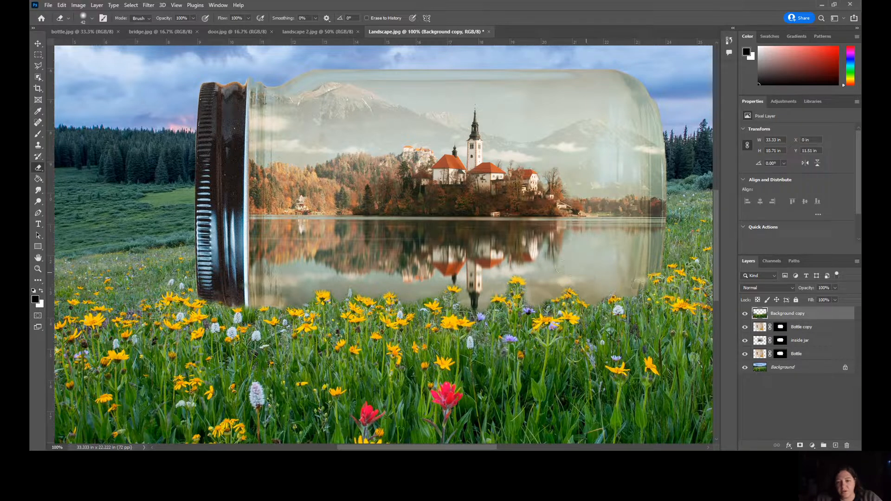
Reduce the eraser to 10 px and clean up the foliage on both sides of the tall yellow flower beside the tower reflection.
key(z)
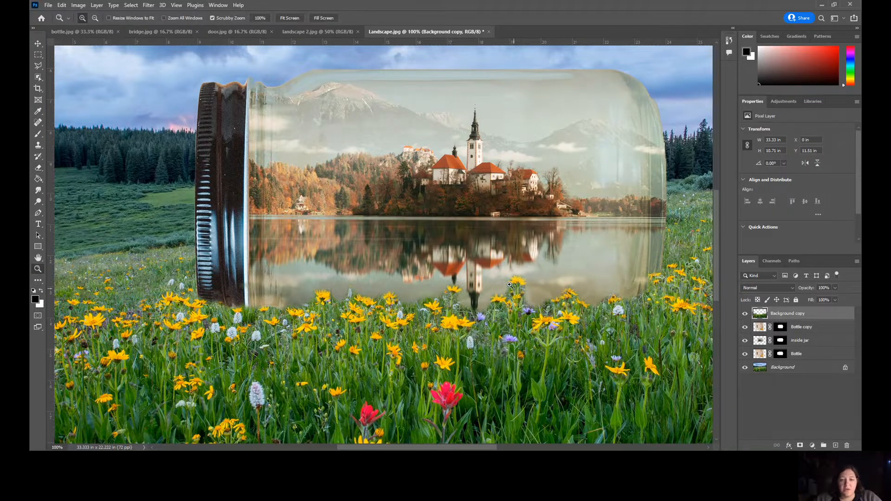
click(510, 285)
click(511, 285)
click(511, 285)
click(511, 285)
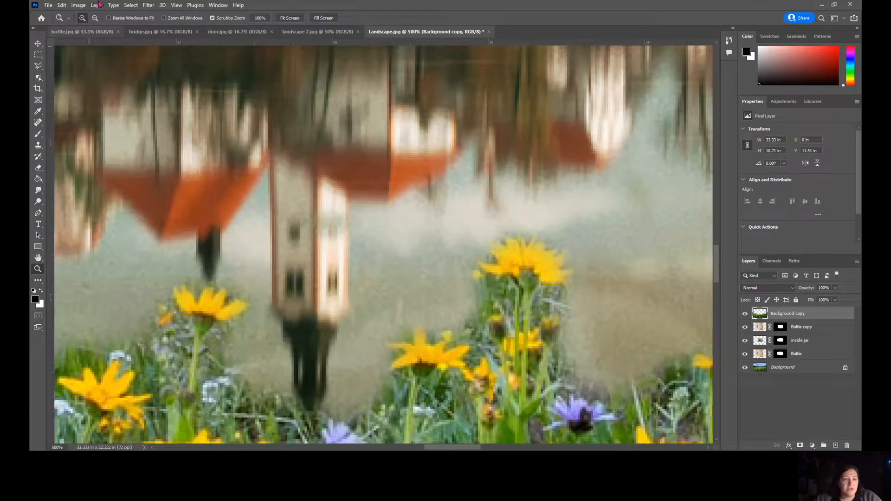
key(e)
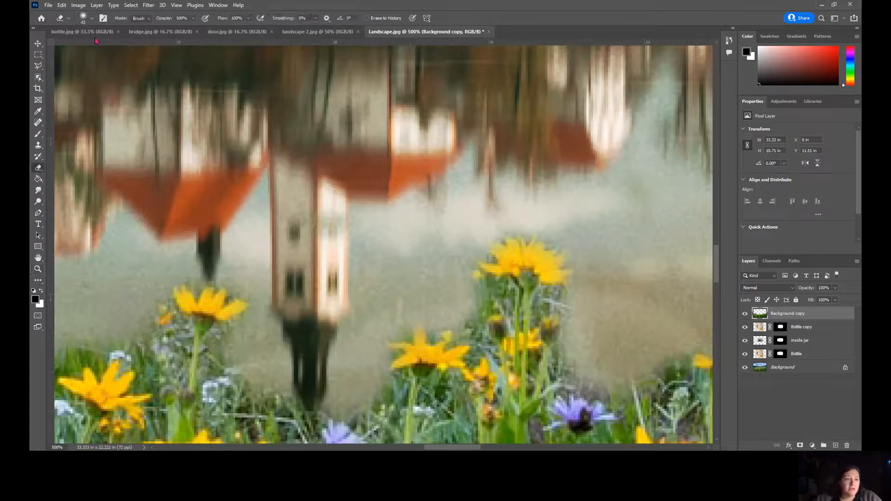
click(84, 18)
drag(81, 46, 79, 47)
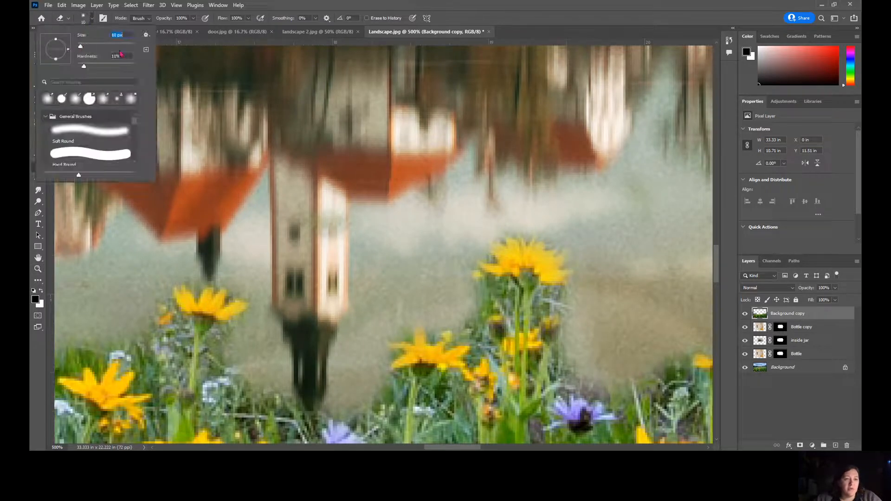
click(478, 249)
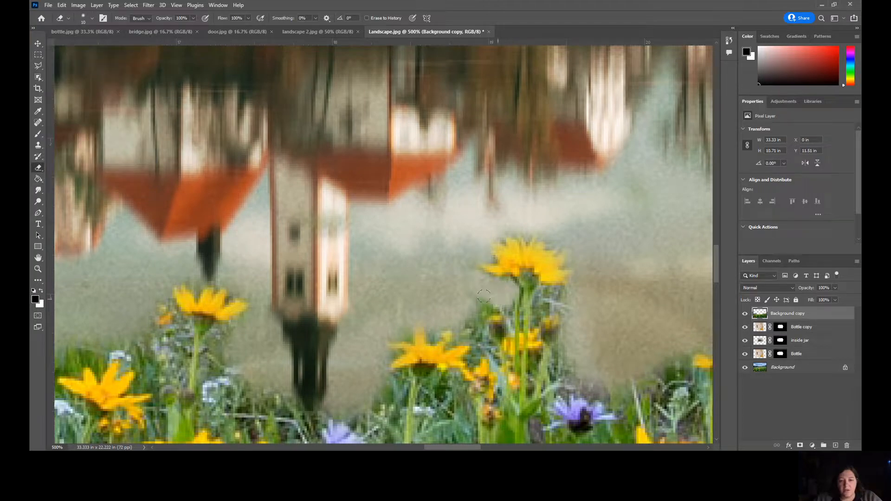
mouse_move(491, 343)
mouse_down()
mouse_move(498, 327)
mouse_move(505, 333)
mouse_up()
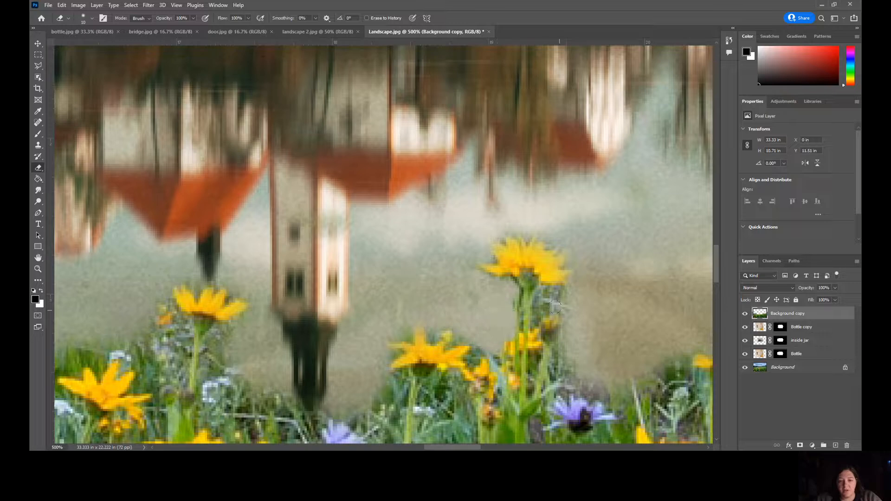
mouse_move(540, 309)
mouse_down()
mouse_move(554, 293)
mouse_move(542, 292)
mouse_move(561, 307)
mouse_move(569, 361)
mouse_up()
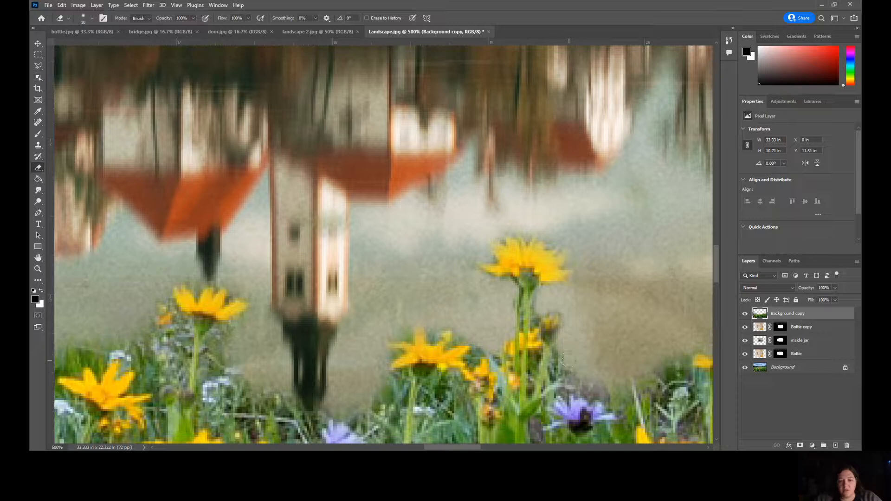
Erase stray foliage around the yellow flowers on either side of the tower reflection.
mouse_move(179, 331)
mouse_down()
mouse_move(157, 302)
mouse_move(156, 327)
mouse_move(133, 340)
mouse_move(130, 359)
mouse_move(122, 342)
mouse_move(103, 353)
mouse_move(83, 338)
mouse_up()
mouse_move(212, 352)
mouse_down()
mouse_move(254, 319)
mouse_move(221, 363)
mouse_move(230, 366)
mouse_up()
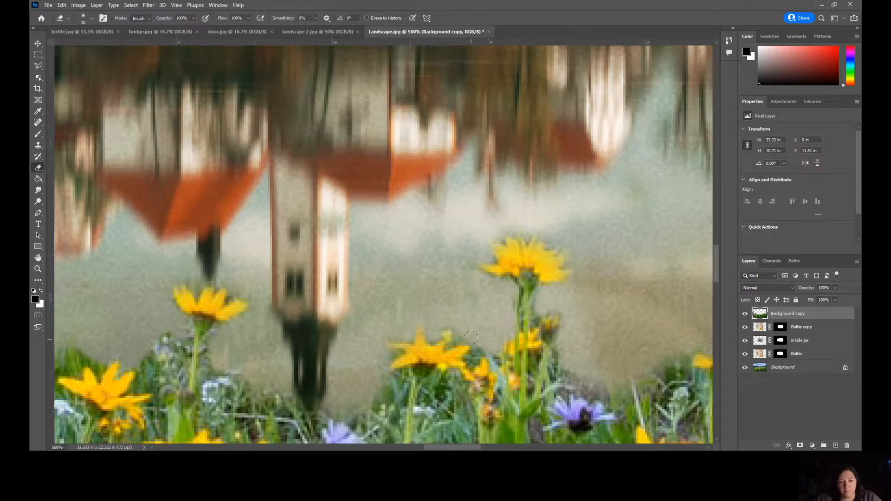
right_click(604, 292)
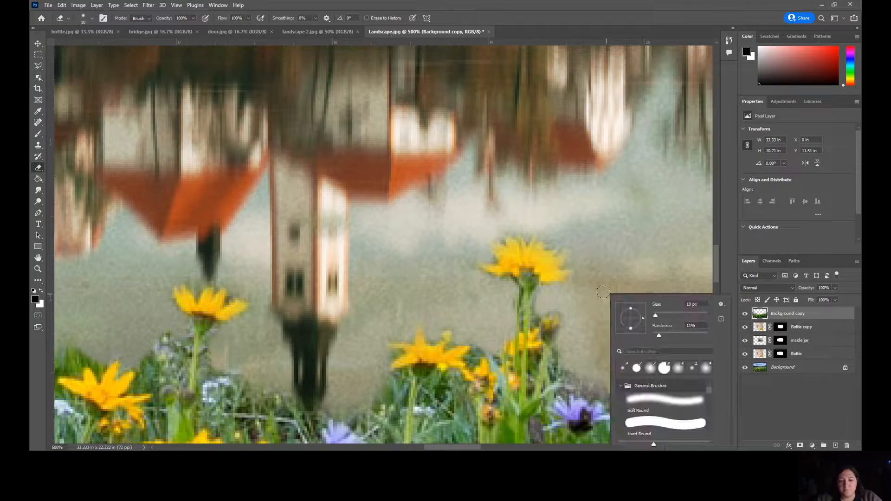
drag(472, 356, 480, 349)
Erase excess meadow over the jar's rounded glass end, working around the flowers that overlap its lower corner.
scroll(467, 438, right, 8)
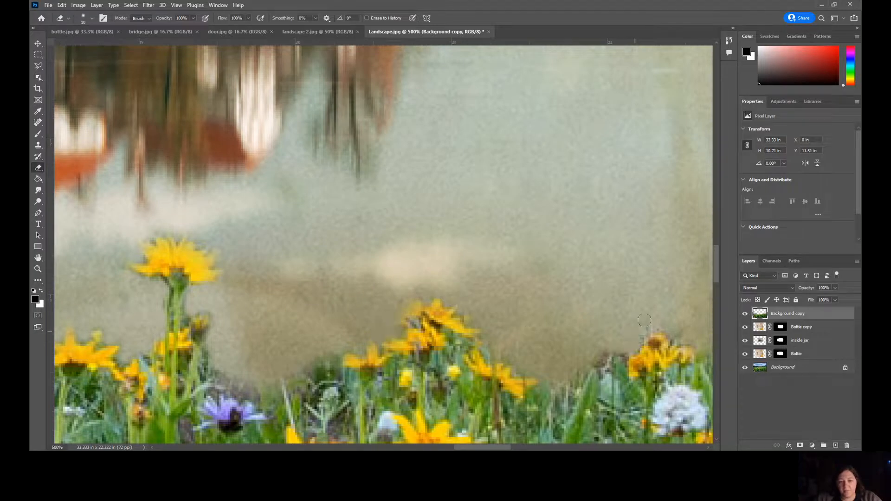
drag(462, 449, 496, 449)
mouse_move(412, 277)
mouse_down()
mouse_move(422, 255)
mouse_move(408, 235)
mouse_move(418, 223)
mouse_up()
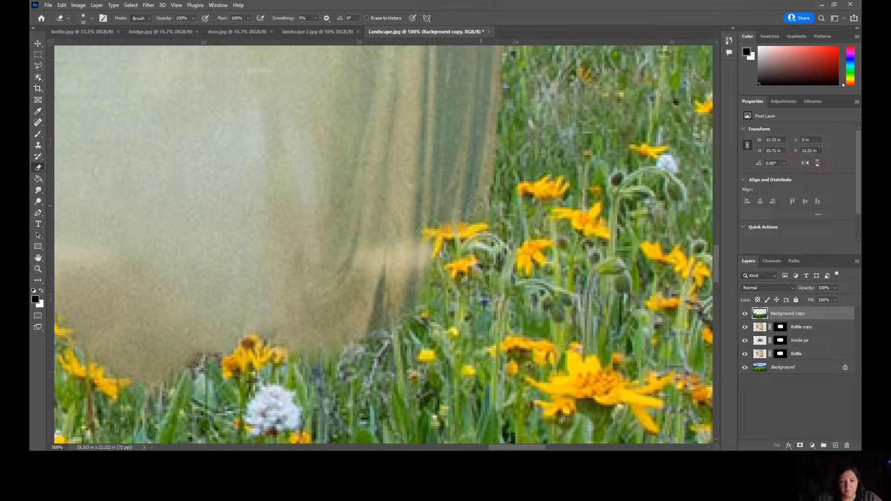
drag(423, 274, 434, 311)
Erase stray grass between the flowers from the jar's lower middle to the white rim beside the lid.
drag(529, 449, 409, 448)
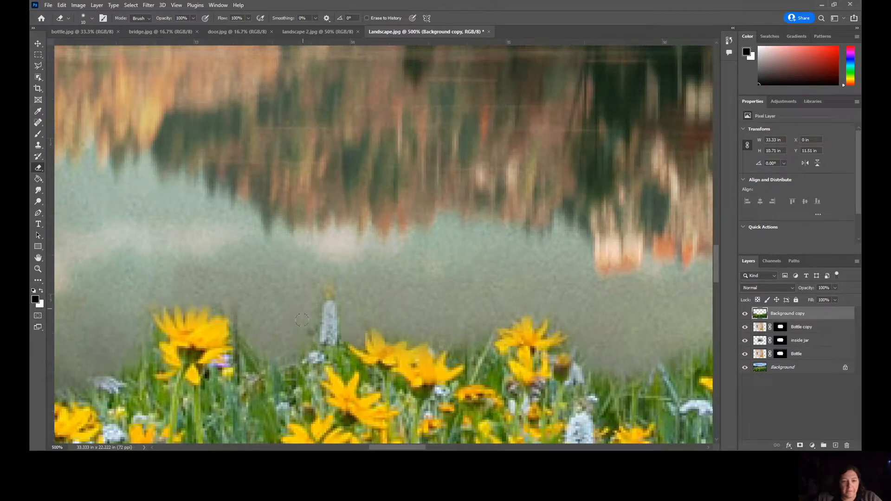
mouse_move(255, 367)
mouse_down()
mouse_move(231, 353)
mouse_move(240, 349)
mouse_move(234, 312)
mouse_up()
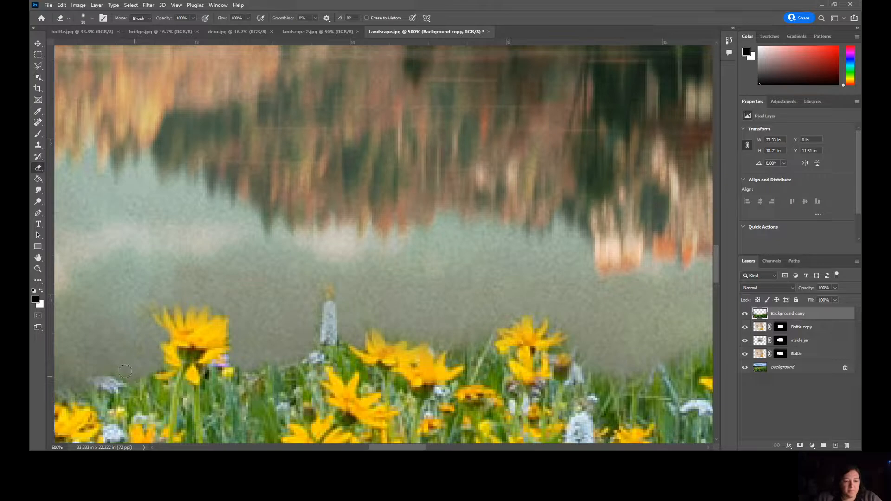
drag(421, 448, 382, 448)
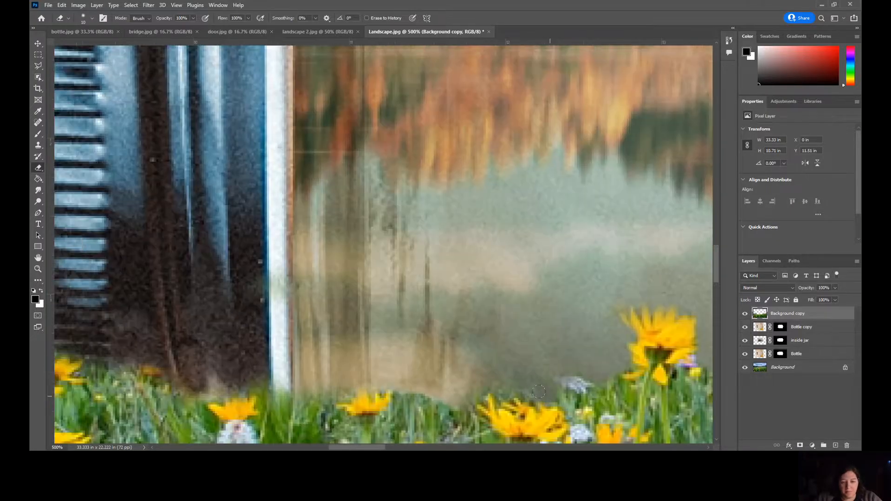
mouse_move(527, 390)
mouse_down()
mouse_move(499, 380)
mouse_move(502, 390)
mouse_move(466, 390)
mouse_move(466, 405)
mouse_move(416, 371)
mouse_up()
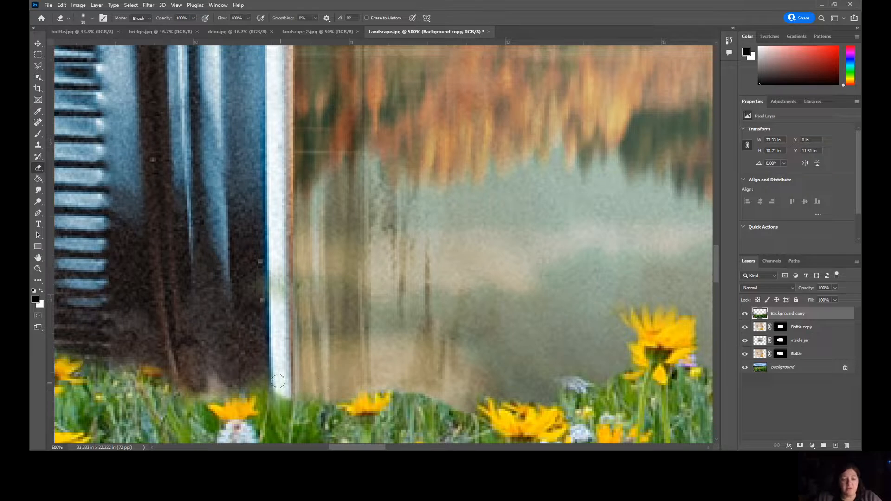
drag(281, 390, 281, 396)
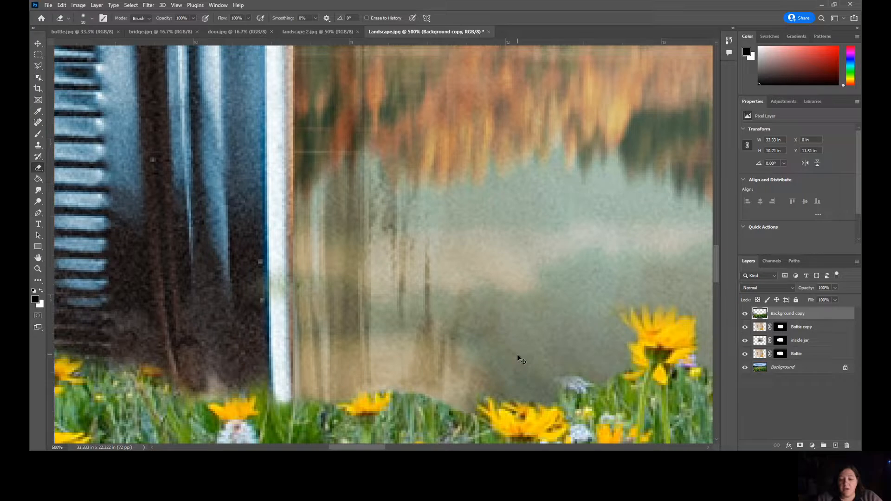
Activate the Move tool and select the Bottle copy layer.
key(ctrl+0)
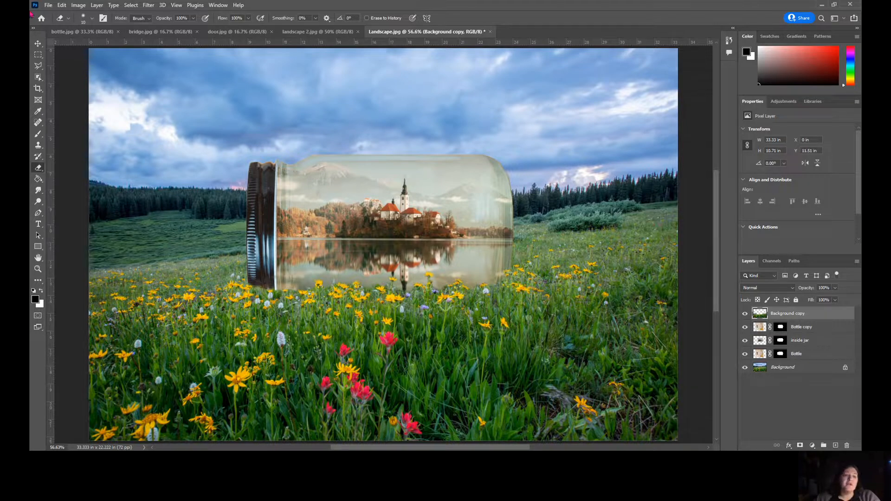
click(37, 44)
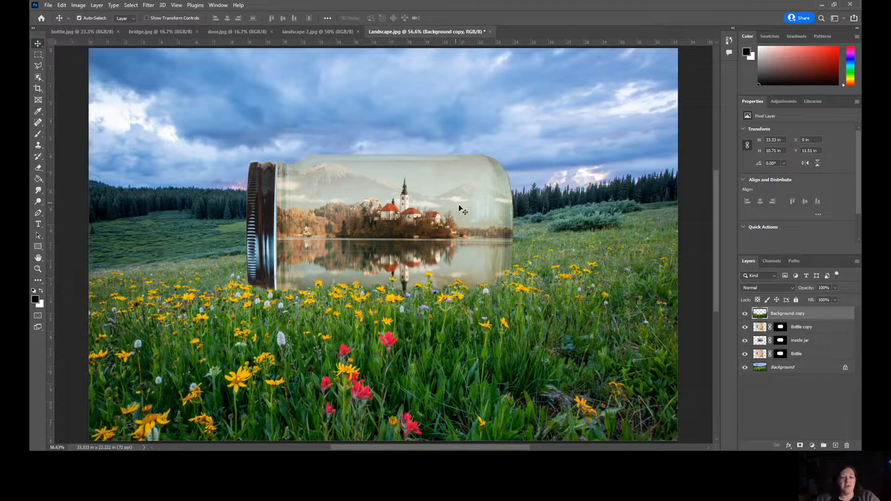
click(763, 331)
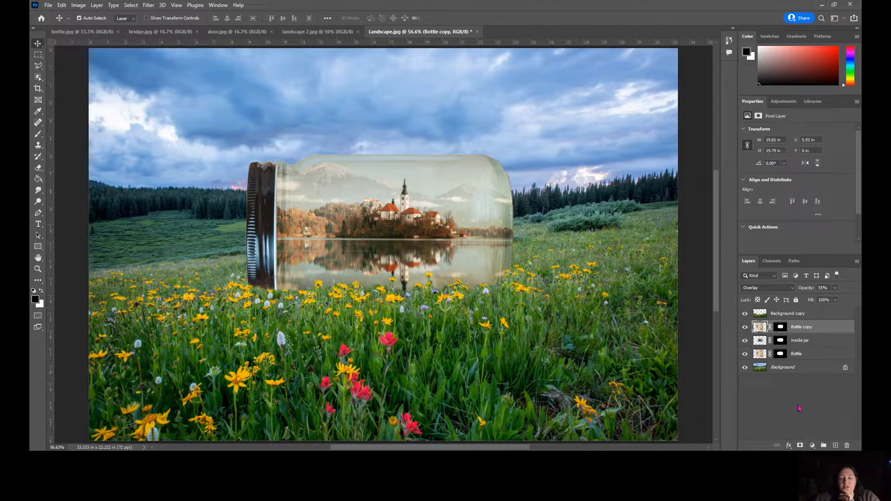
click(811, 445)
key(Escape)
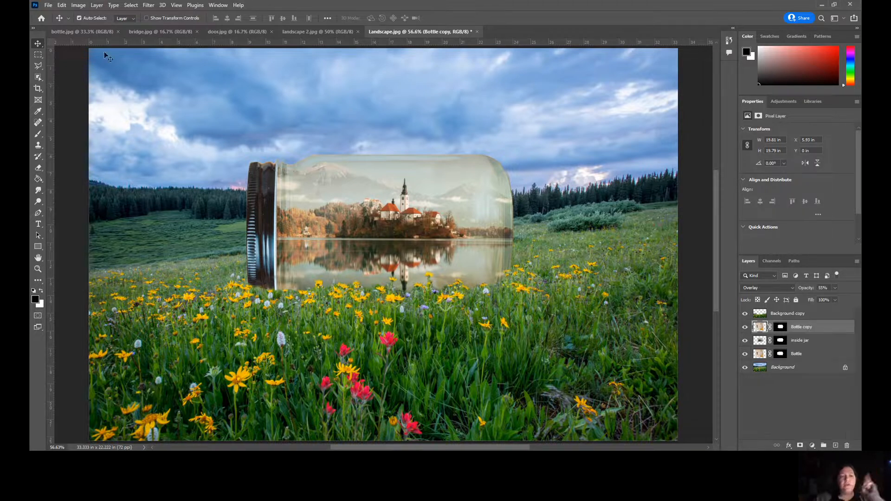
click(85, 6)
mouse_move(134, 27)
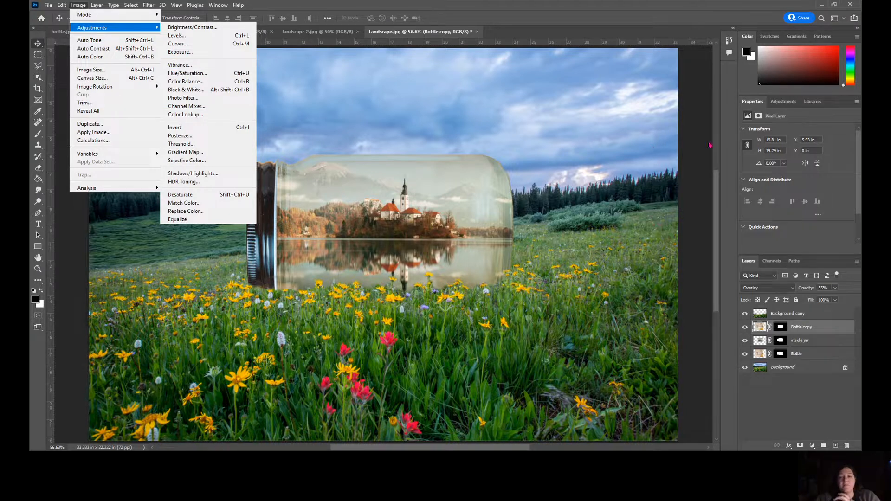
key(Escape)
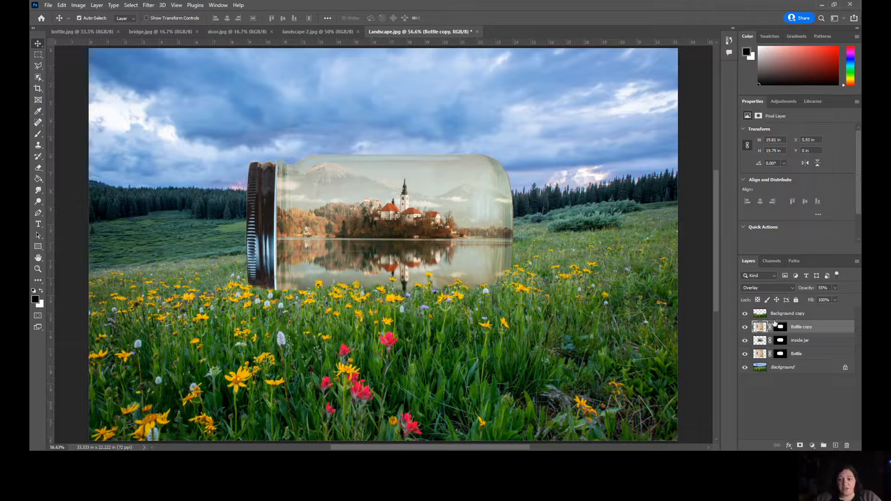
Add a Black & White adjustment layer with the Default preset directly above the Bottle copy layer.
click(812, 446)
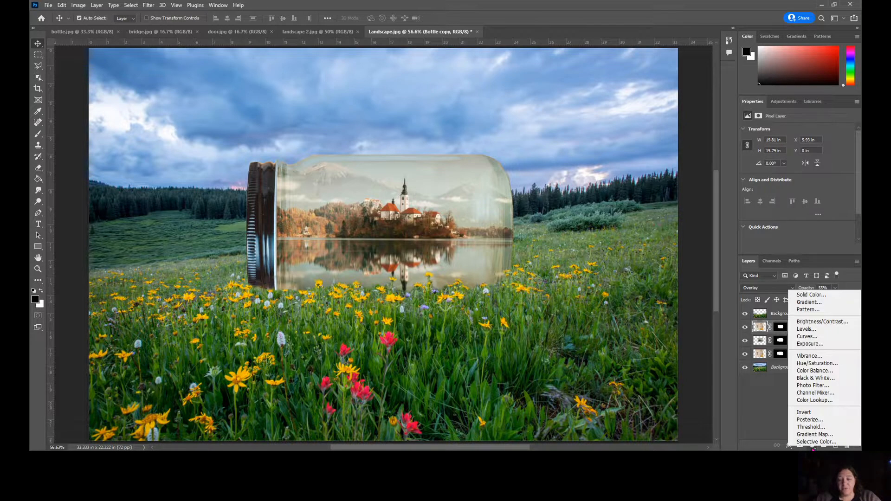
click(813, 447)
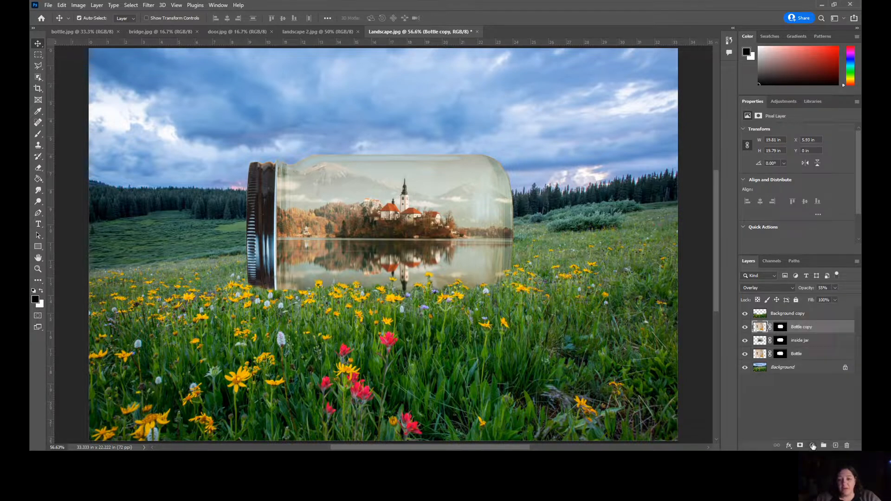
click(812, 446)
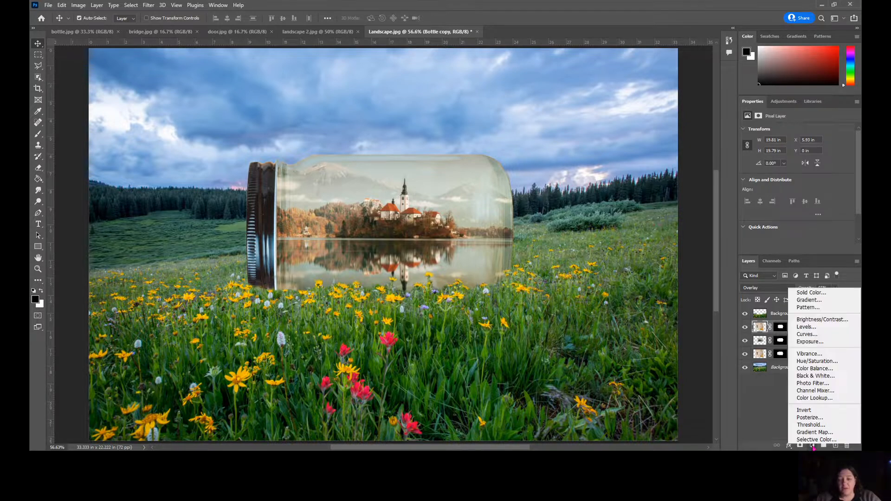
click(834, 376)
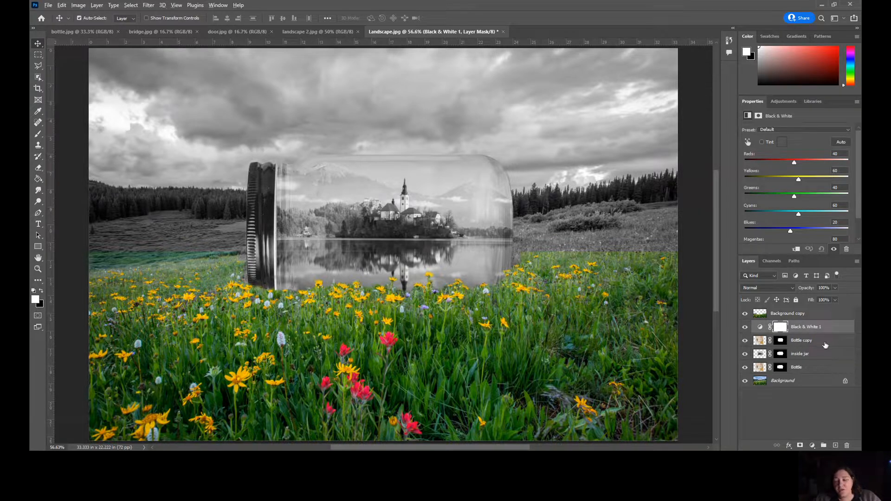
Clip the Black & White adjustment to the Bottle copy layer, and compare the glass with the adjustment off and on.
drag(824, 340, 824, 333)
alt+click(824, 331)
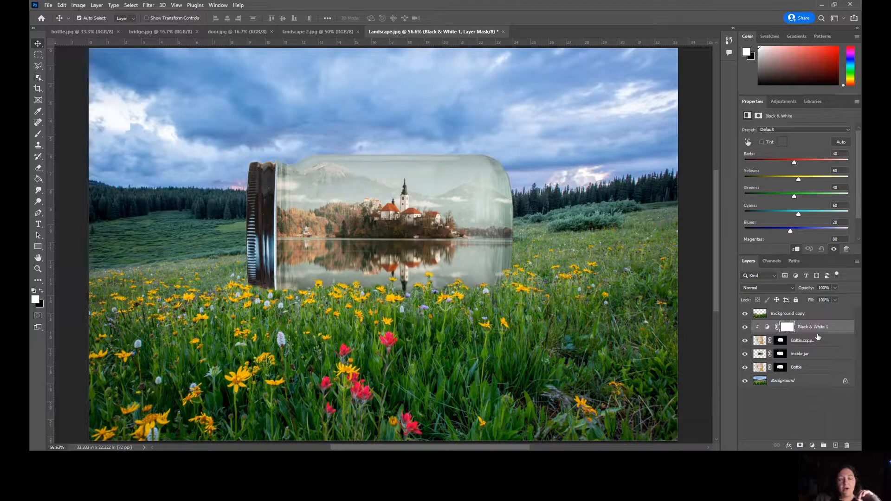
click(745, 328)
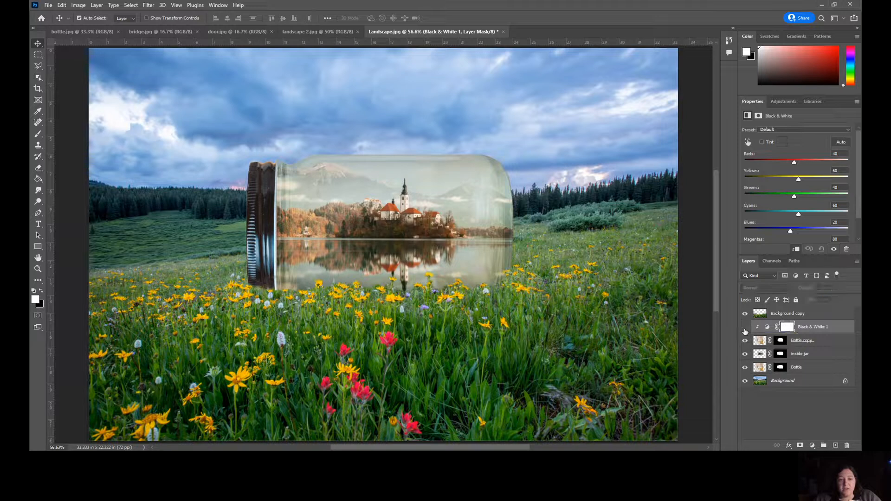
click(745, 328)
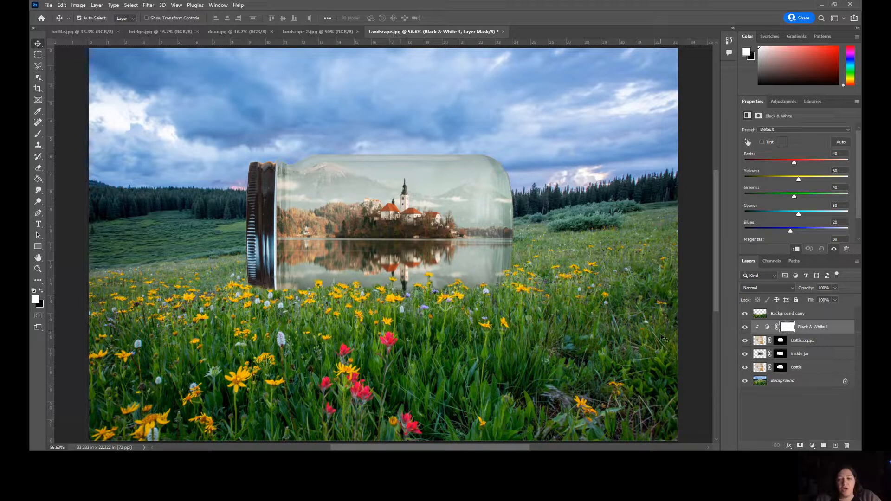
Add a Color Balance adjustment clipped to the Bottle copy layer, with midtones at Cyan–Red -42, Magenta–Green -33 and Yellow–Blue +44.
click(812, 446)
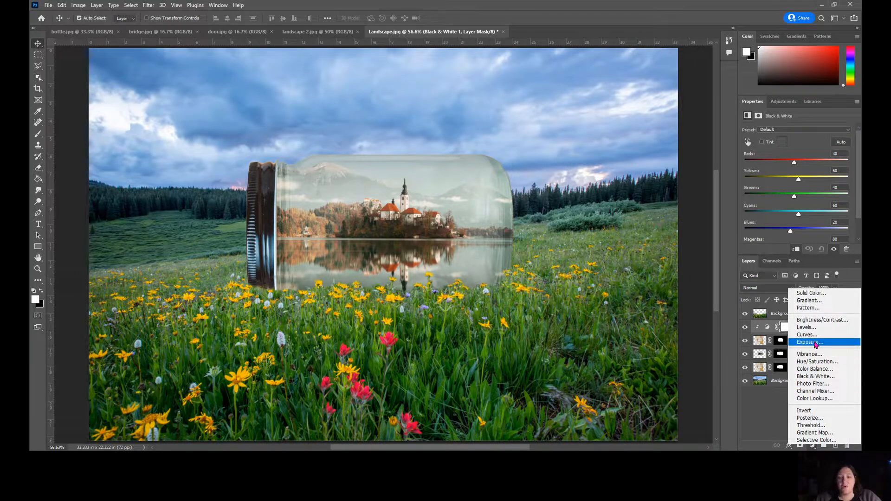
click(822, 373)
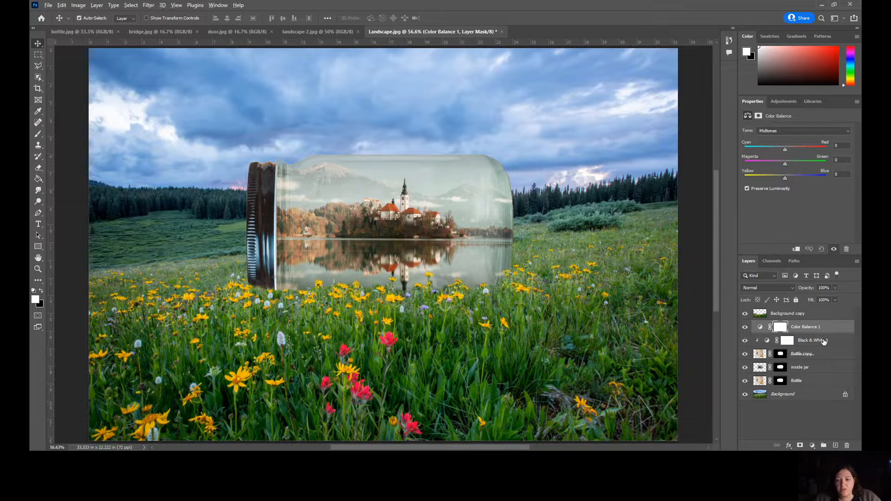
drag(823, 339, 824, 331)
alt+click(824, 329)
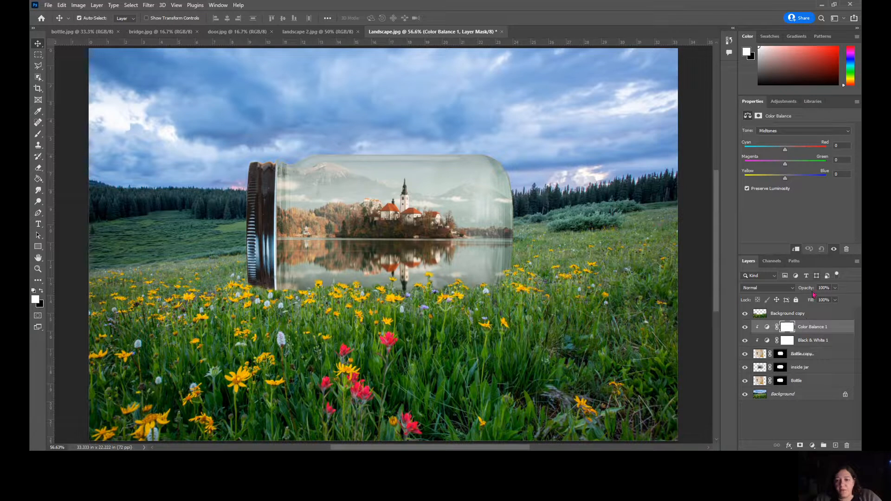
drag(784, 152, 806, 182)
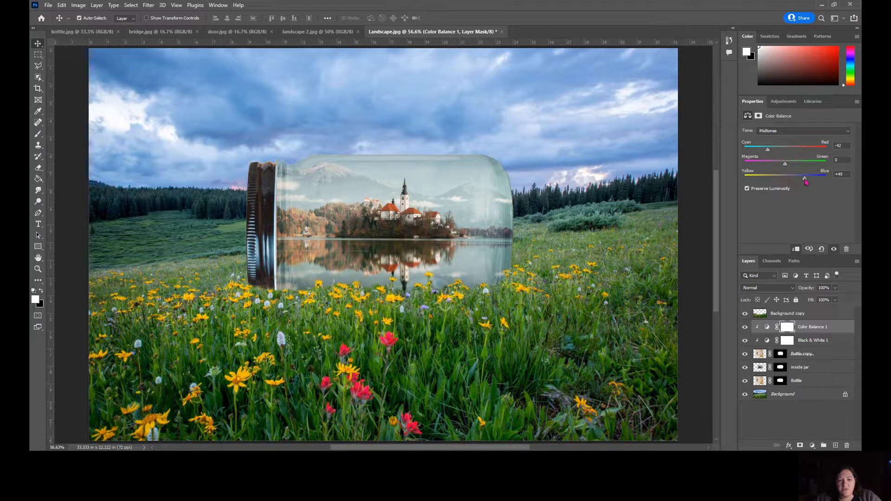
drag(787, 168, 779, 166)
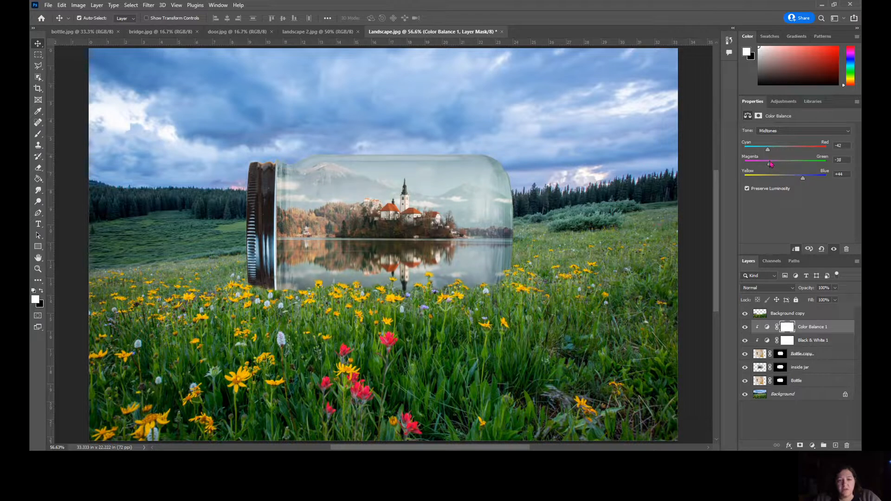
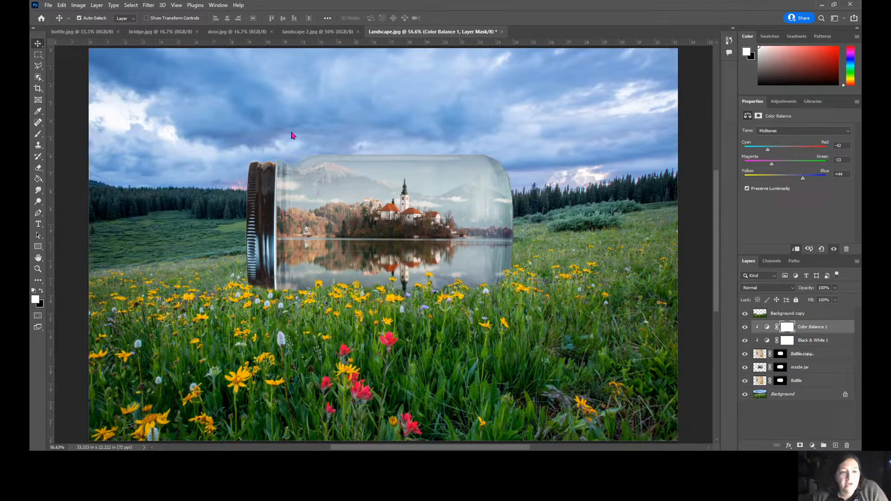
Select the whole suspension bridge, including its side netting, in bridge.jpg with the Quick Selection tool.
click(152, 36)
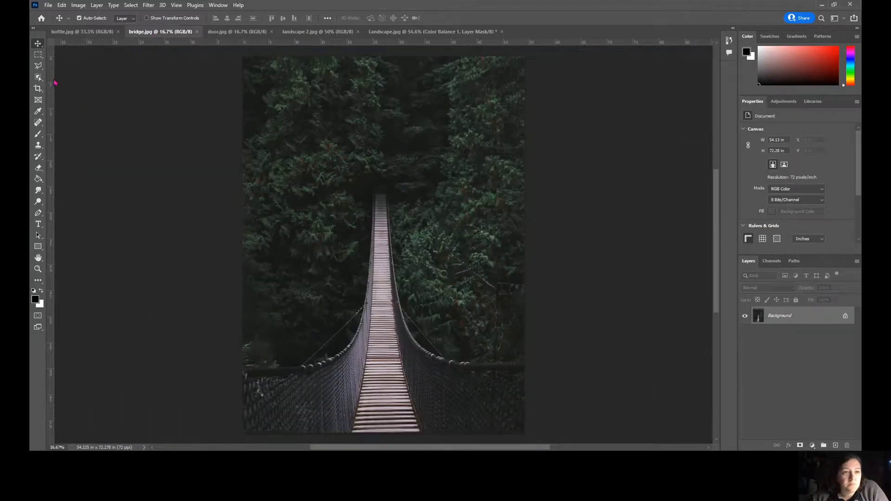
click(39, 80)
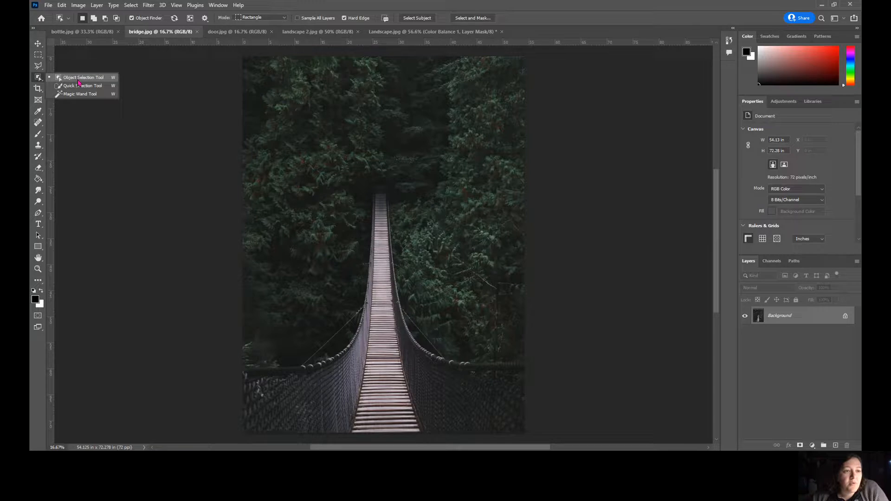
click(80, 86)
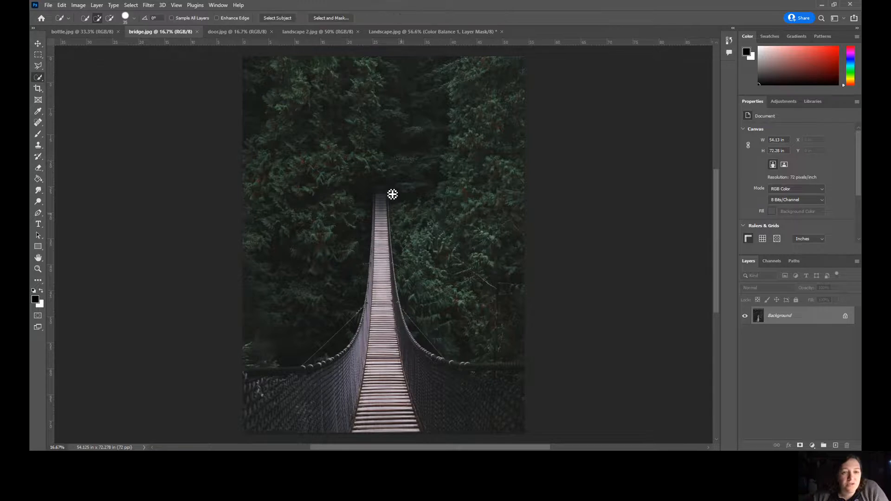
mouse_move(383, 195)
mouse_down()
mouse_move(372, 319)
mouse_move(361, 355)
mouse_move(334, 379)
mouse_move(266, 387)
mouse_move(300, 410)
mouse_move(272, 411)
mouse_move(265, 401)
mouse_move(373, 431)
mouse_move(417, 433)
mouse_move(413, 419)
mouse_move(378, 417)
mouse_move(403, 408)
mouse_move(393, 377)
mouse_move(386, 193)
mouse_move(404, 338)
mouse_move(440, 371)
mouse_move(492, 376)
mouse_up()
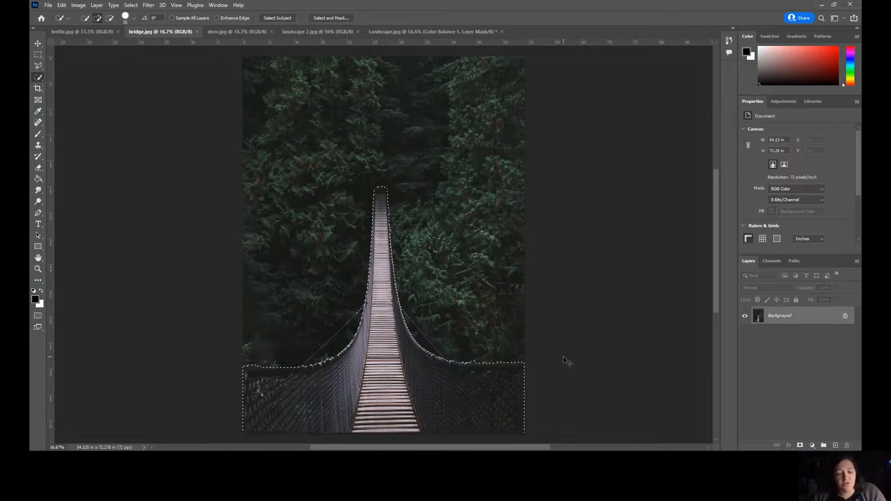
Paste the bridge into Landscape.jpg and move its layer above the Background copy layer.
click(431, 31)
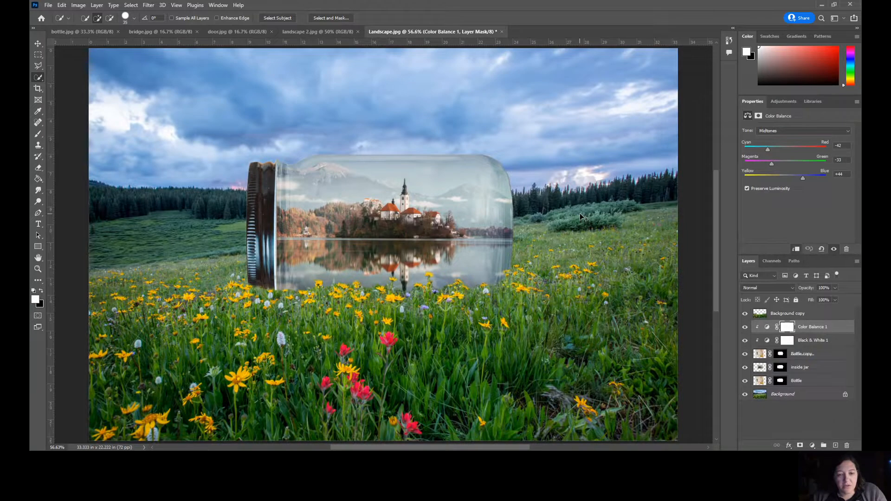
key(ctrl+v)
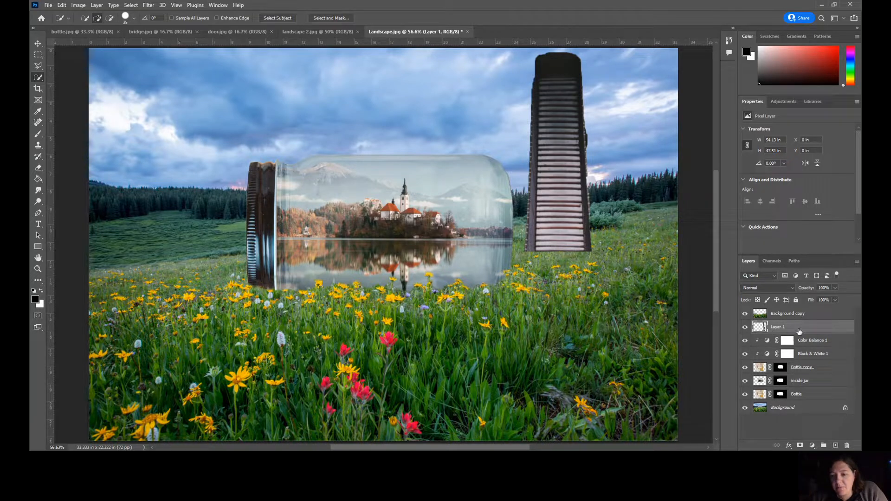
drag(801, 330, 802, 313)
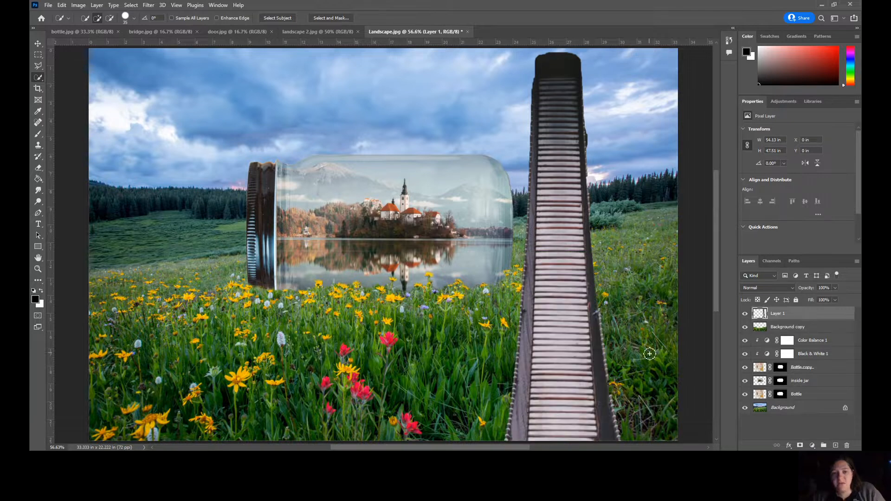
Scale the pasted bridge to about 35% in front of the jar and reduce its height to about 24.4%.
key(ctrl+t)
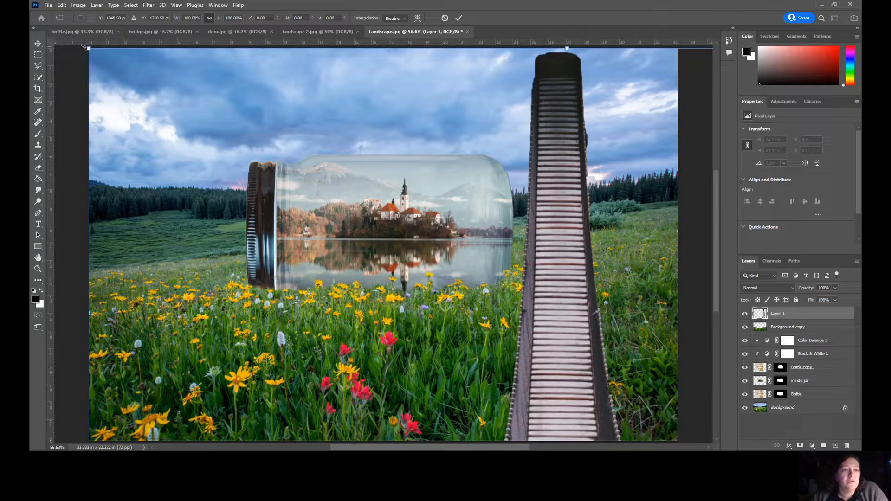
drag(91, 51, 358, 318)
drag(542, 417, 389, 225)
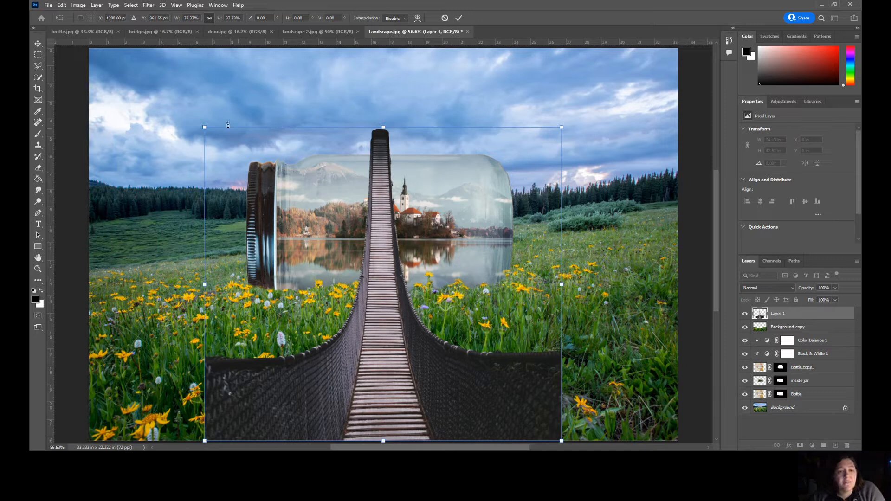
drag(203, 127, 193, 185)
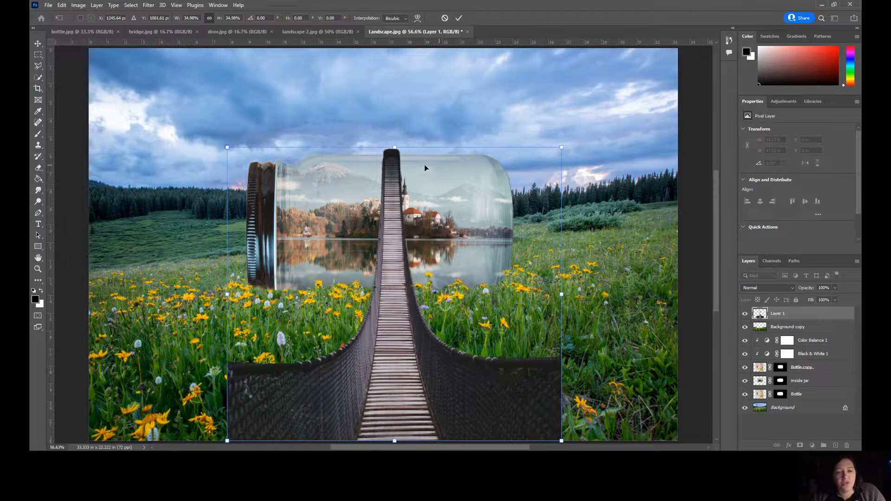
drag(394, 146, 391, 236)
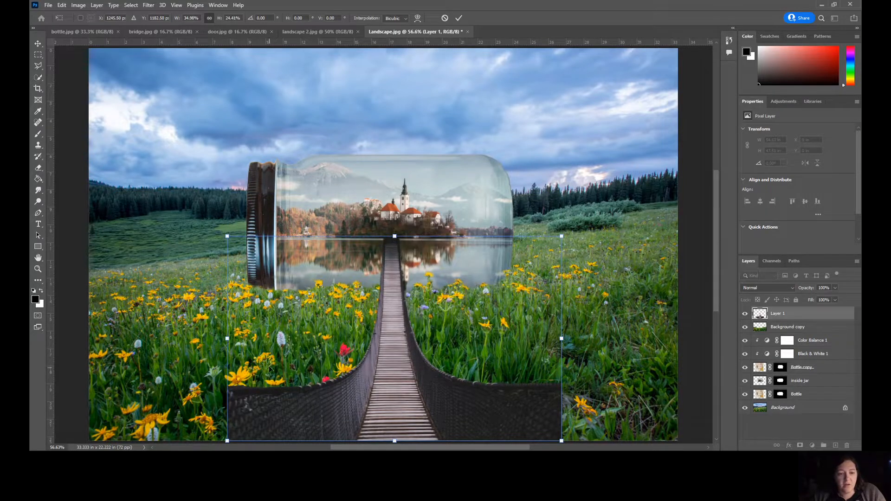
Stretch the bridge across the full image width, lower its height to about 20.3% so it ends at the jar's base, and apply the transformation.
drag(226, 339, 89, 339)
drag(561, 341, 678, 348)
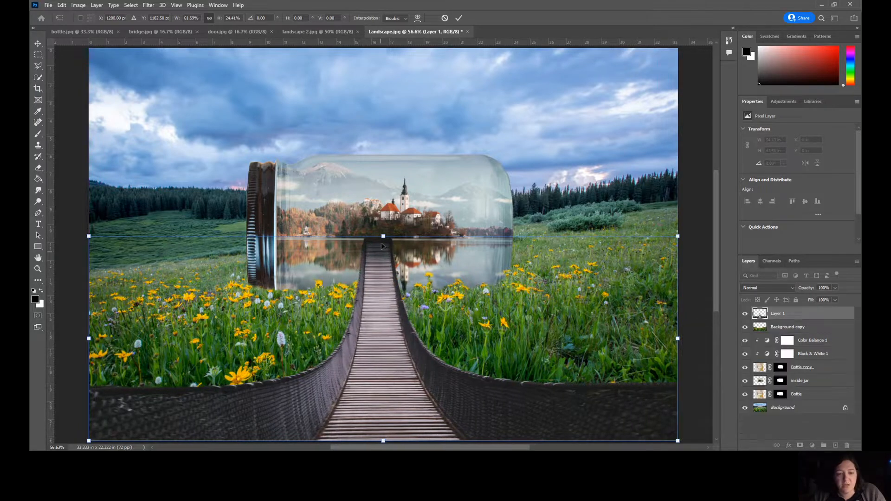
drag(383, 236, 386, 270)
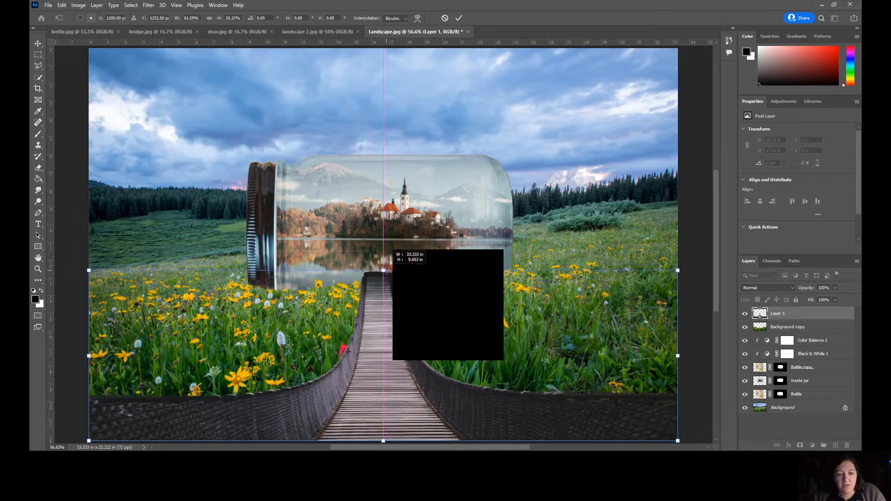
drag(388, 271, 387, 271)
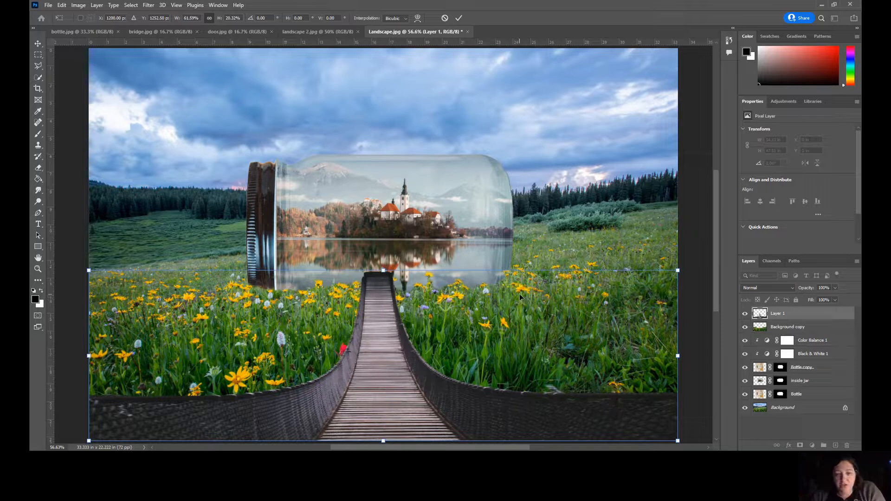
key(Return)
key(w)
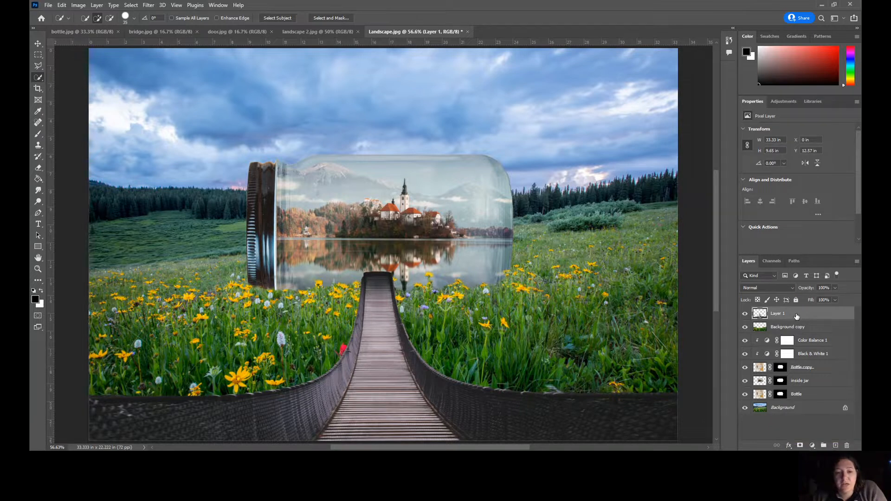
Rename the pasted bridge layer as Bridge.
double_click(778, 314)
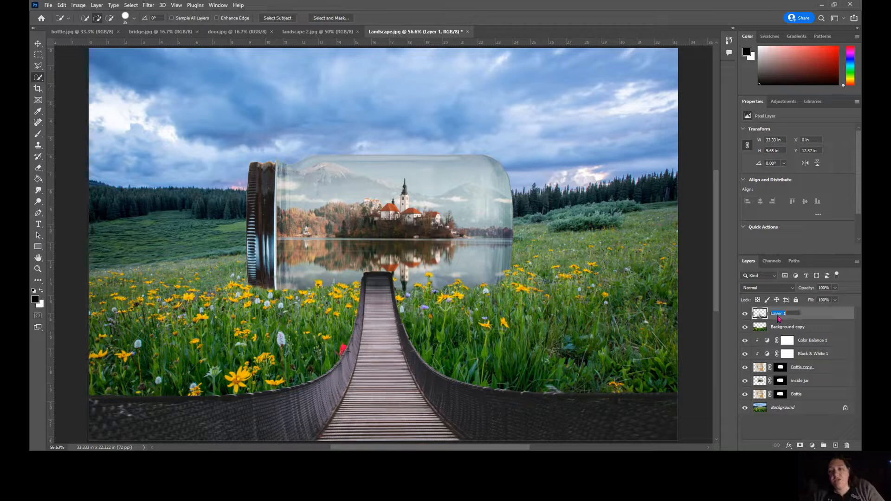
text(B)
key(Return)
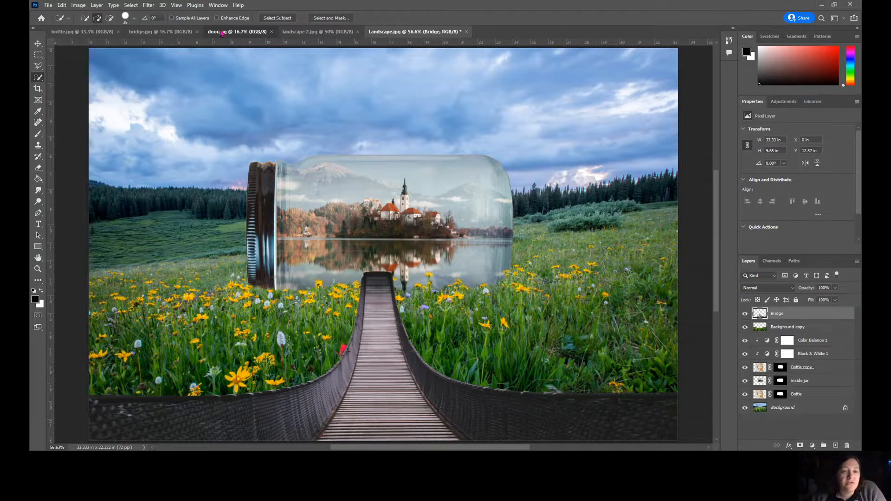
Select the blue door with its frame and wooden lintel in door.jpg, and paste it into Landscape.jpg above the Bridge layer.
click(236, 32)
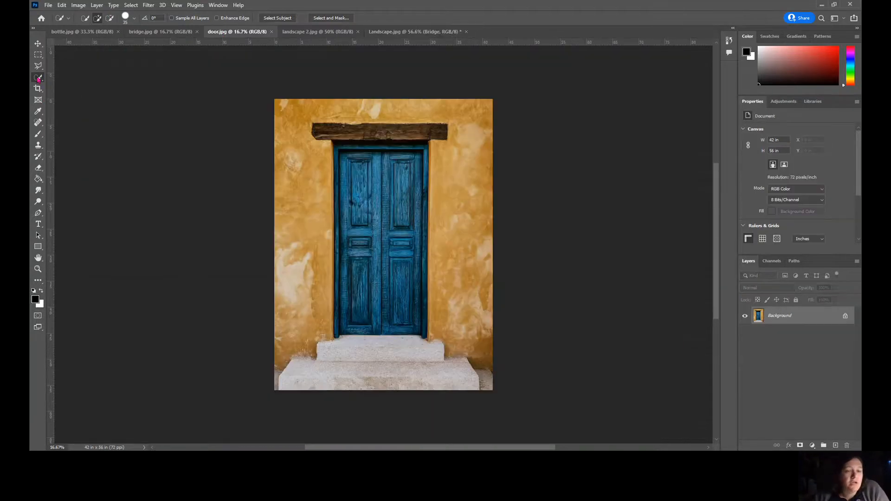
mouse_move(332, 138)
mouse_down()
mouse_move(432, 136)
mouse_move(421, 145)
mouse_move(419, 199)
mouse_move(429, 157)
mouse_move(428, 335)
mouse_move(342, 339)
mouse_move(341, 159)
mouse_move(350, 153)
mouse_move(352, 240)
mouse_move(372, 269)
mouse_move(384, 167)
mouse_move(401, 269)
mouse_move(405, 172)
mouse_move(414, 217)
mouse_move(395, 227)
mouse_move(370, 185)
mouse_move(363, 188)
mouse_move(364, 235)
mouse_up()
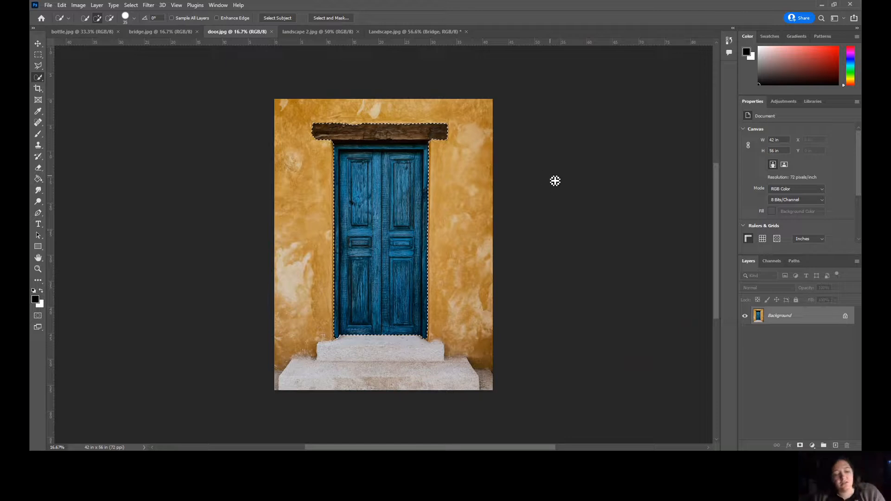
click(399, 34)
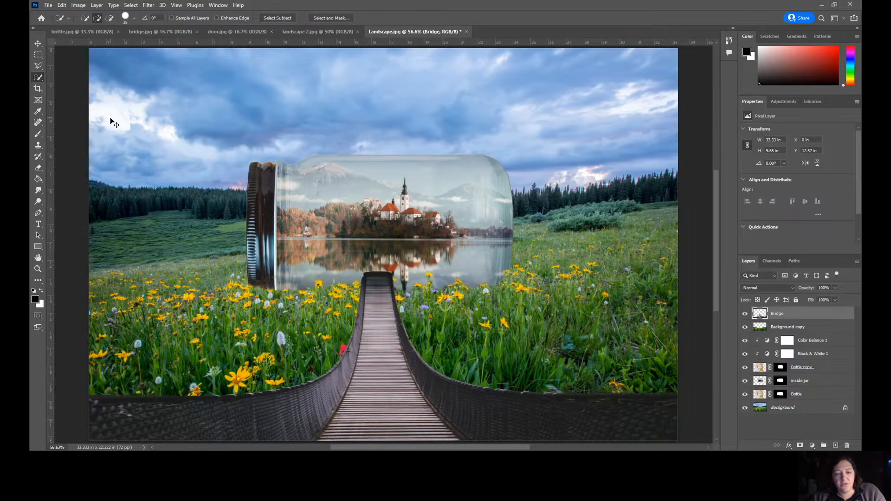
key(ctrl+v)
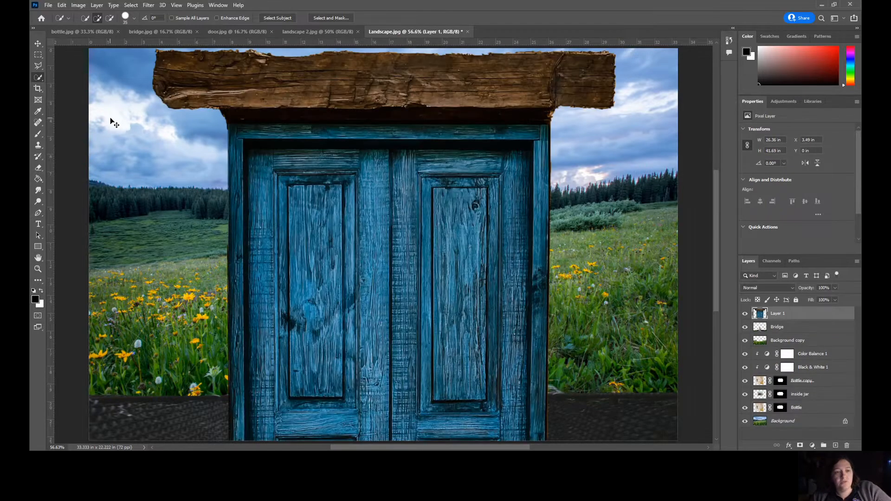
Scale the door down to 7.20% and place it against the jar at the far end of the bridge.
key(ctrl+t)
drag(151, 48, 398, 326)
drag(464, 353, 412, 187)
drag(442, 118, 353, 184)
drag(359, 251, 378, 250)
drag(398, 215, 392, 222)
drag(372, 257, 371, 258)
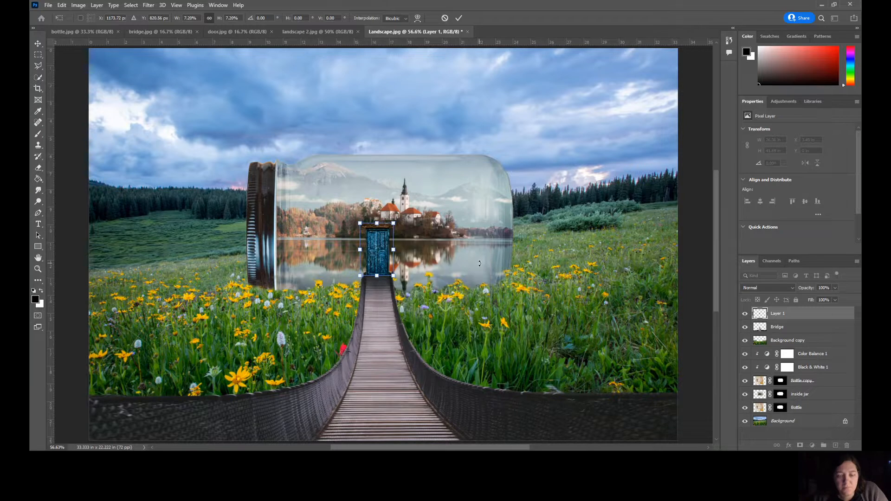
Nudge the door slightly up and to the right to align it with the bridge's end, and apply the transformation.
key(Up)
key(Up)
key(Up)
key(Right)
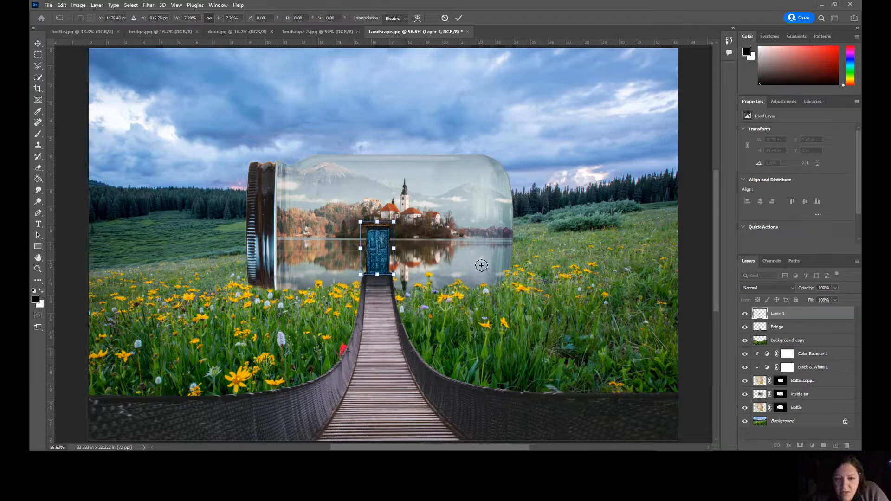
key(Return)
key(w)
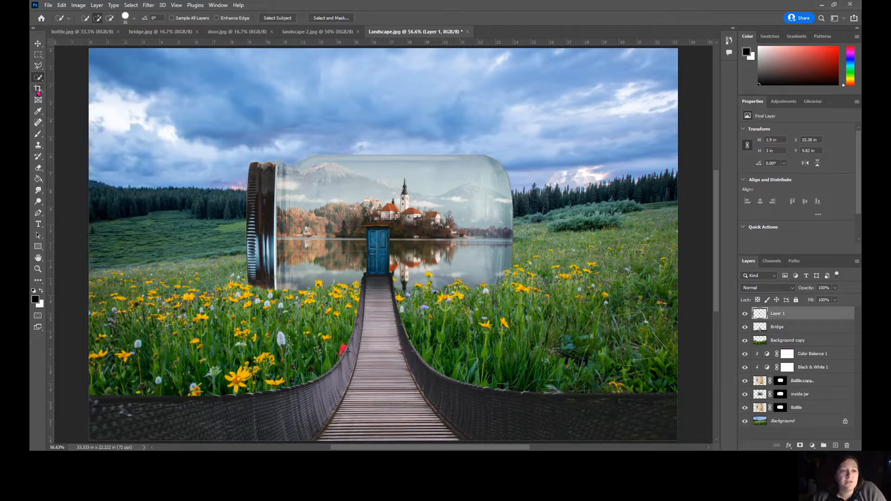
Try to straighten the image along the jar's waterline with the Crop tool.
drag(39, 89, 39, 90)
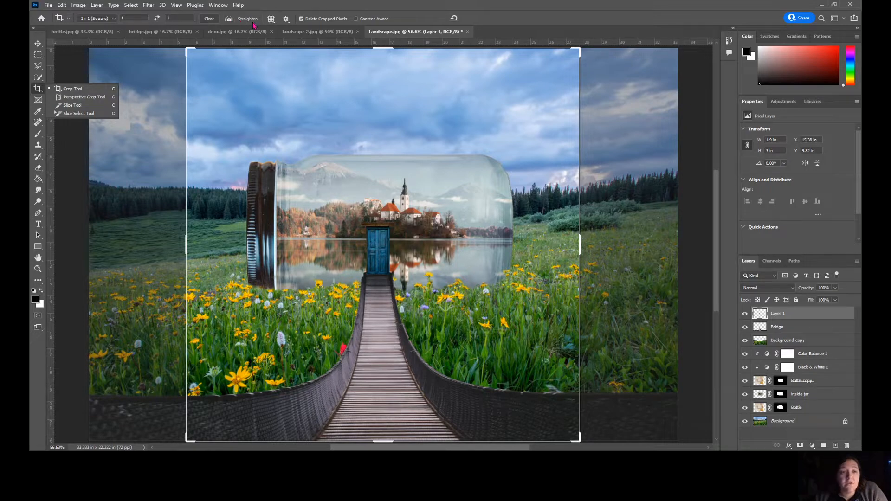
click(229, 20)
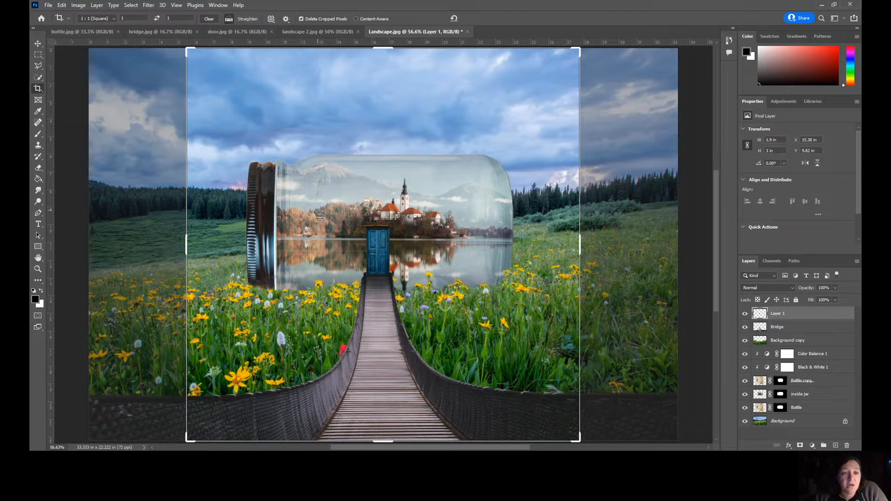
drag(317, 241, 512, 239)
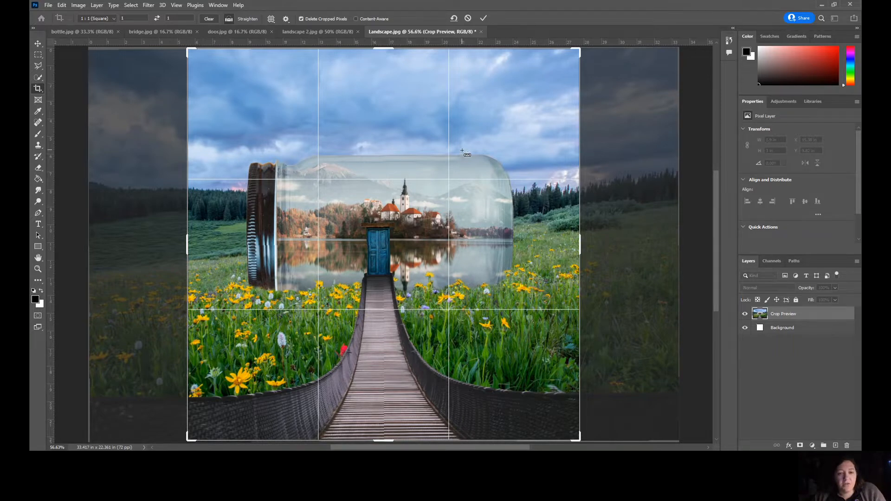
key(ctrl+z)
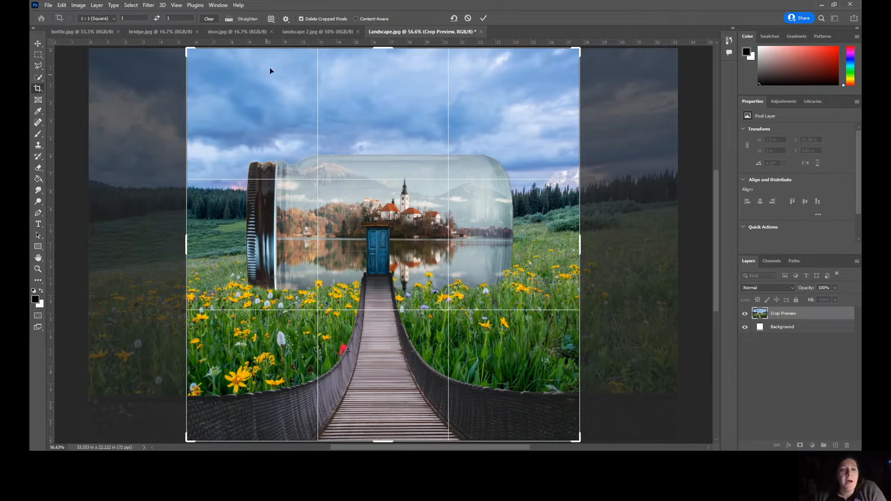
Crop the image to a 1:1 square, shifting the picture so that the bridge and door sit near the centre.
click(112, 19)
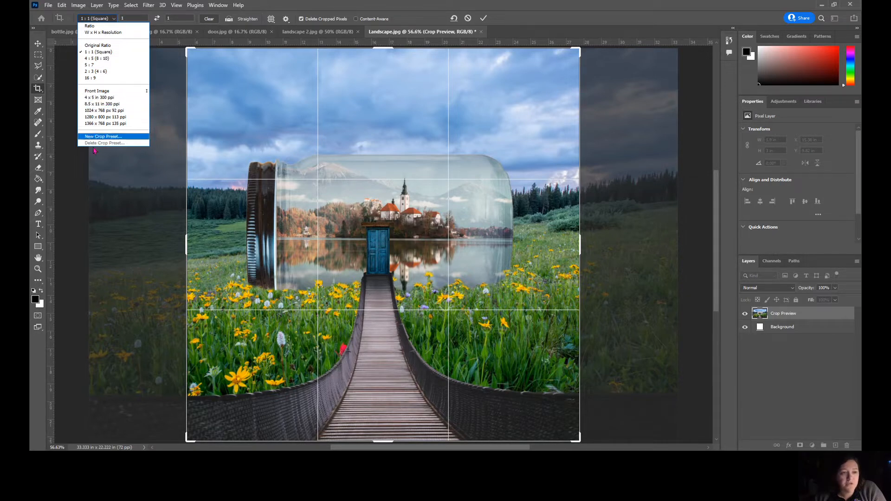
click(432, 9)
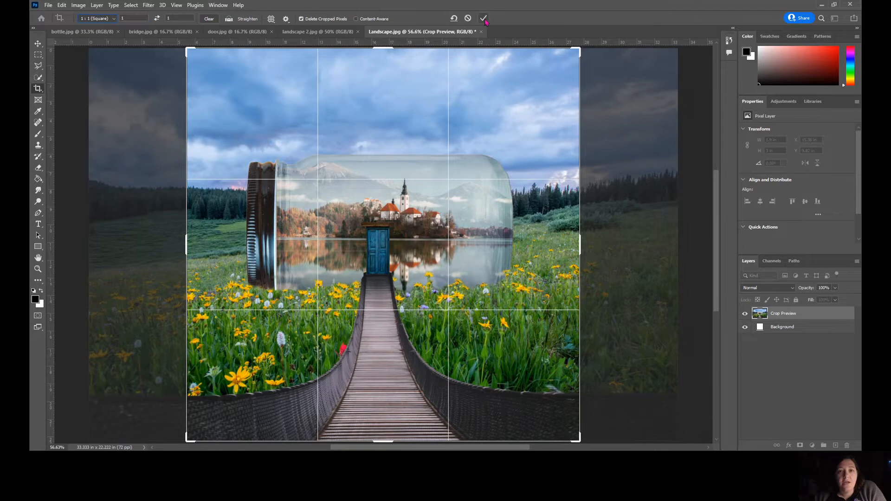
mouse_move(404, 231)
mouse_down()
mouse_move(441, 232)
mouse_move(416, 232)
mouse_up()
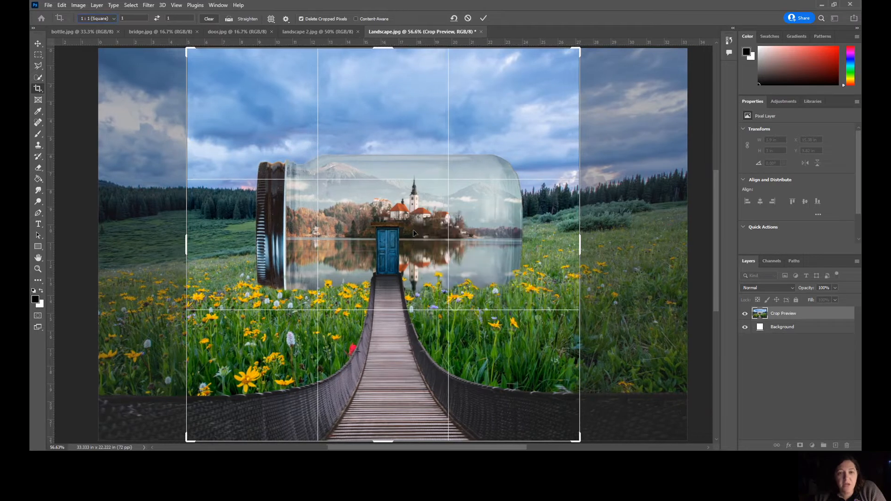
click(484, 19)
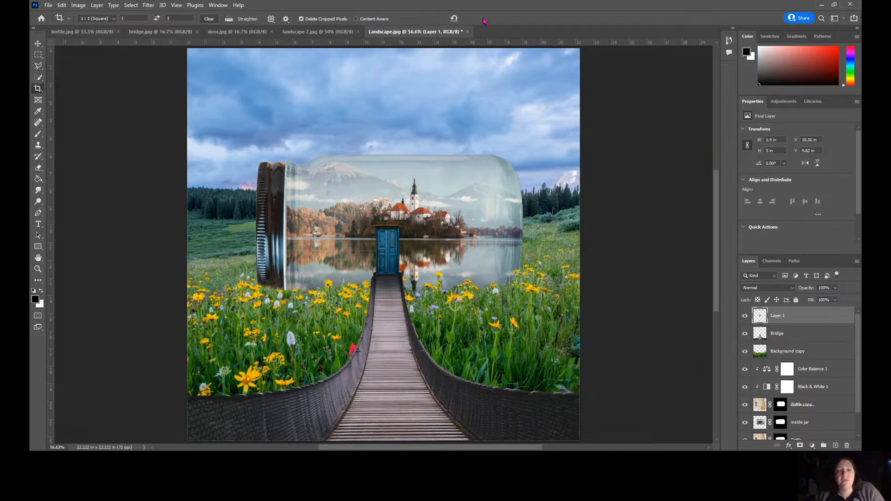
click(48, 5)
click(49, 7)
click(48, 5)
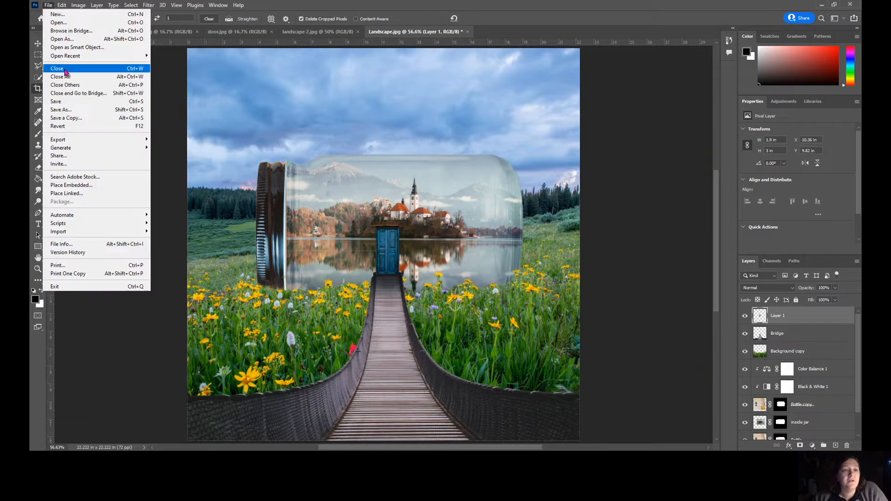
click(73, 110)
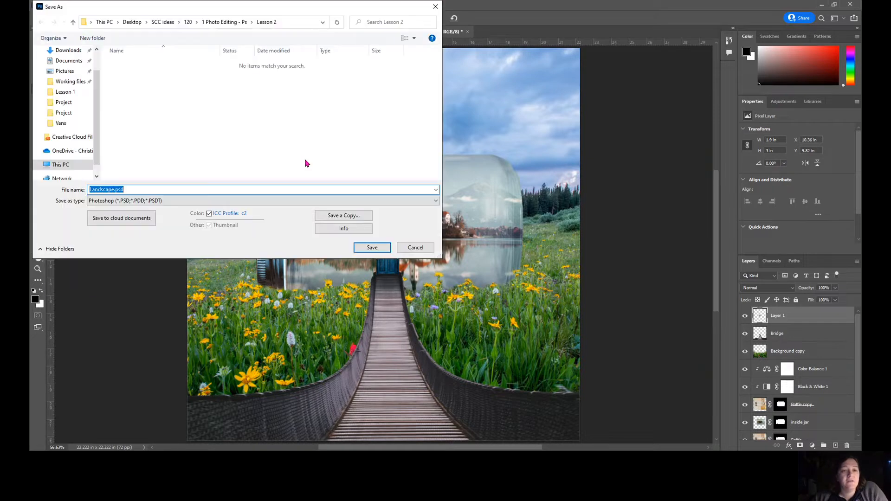
click(424, 247)
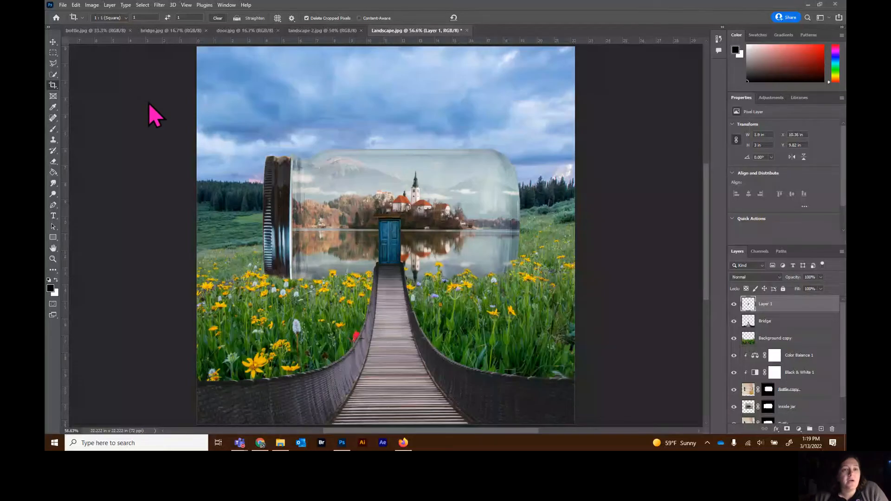
Save the layered composite in the Lesson 2 folder as a Photoshop file, named with the surname followed by "_Lesson 2".
click(63, 5)
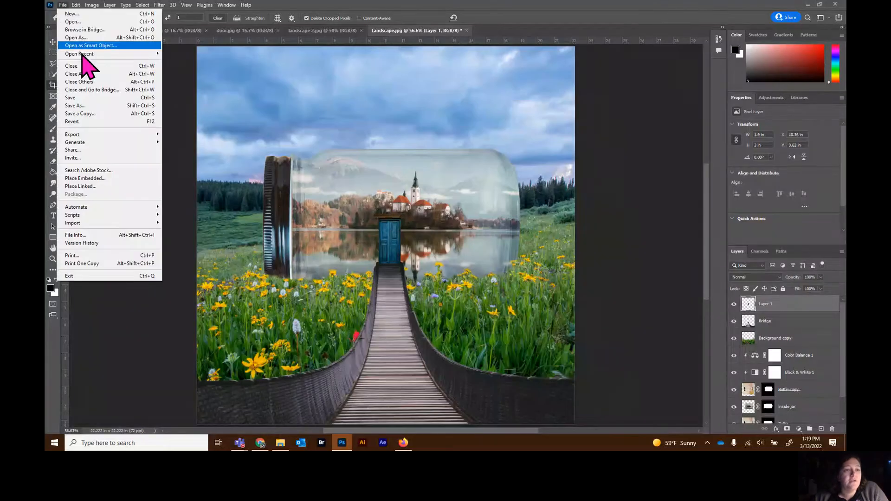
click(90, 105)
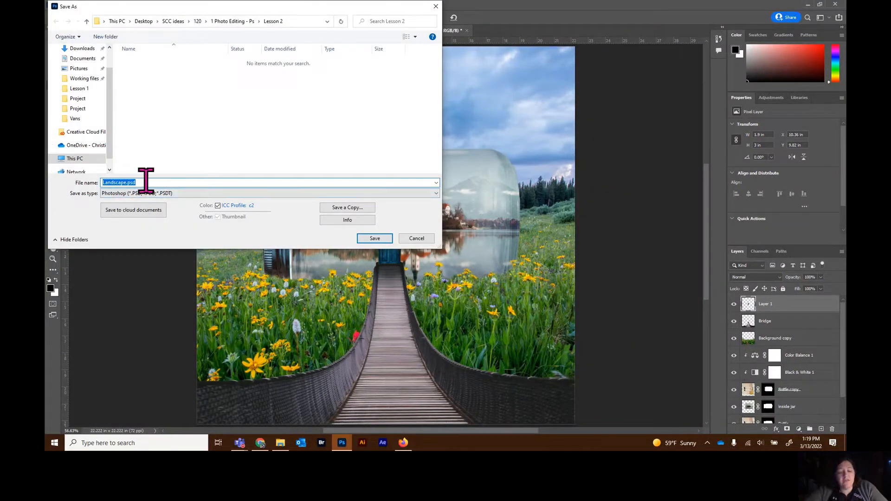
text(Niehaus)
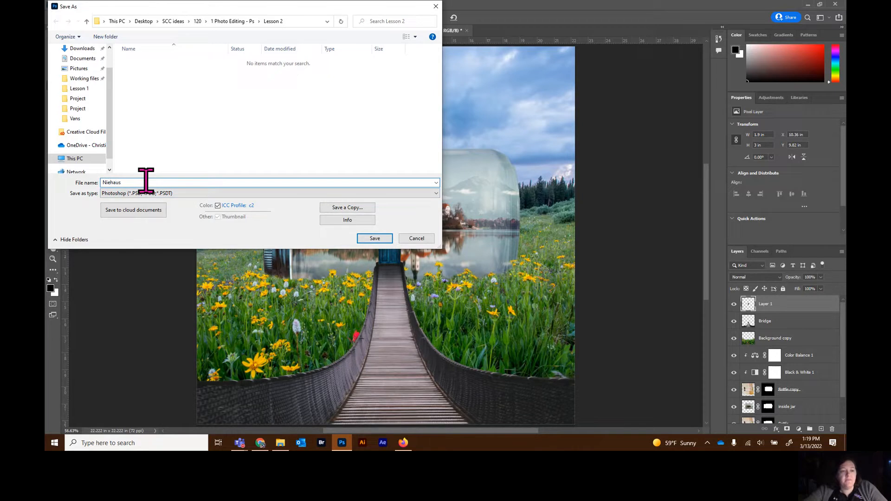
text(_Lesson 2)
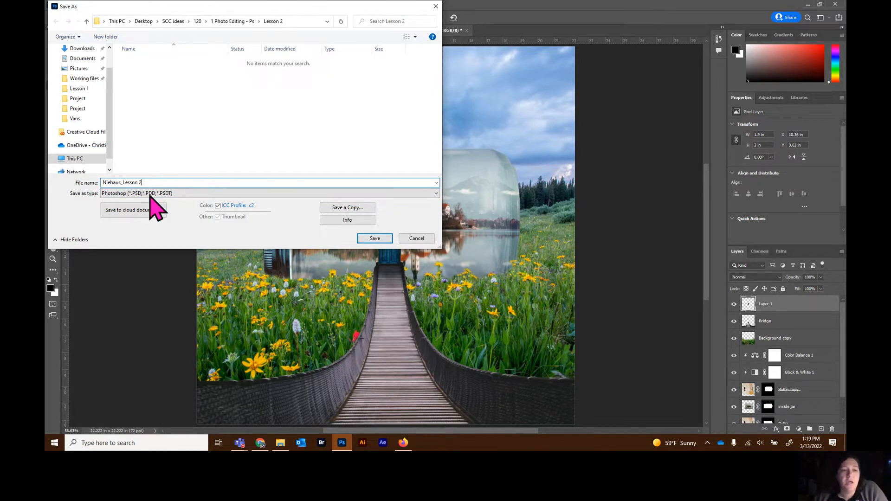
click(387, 240)
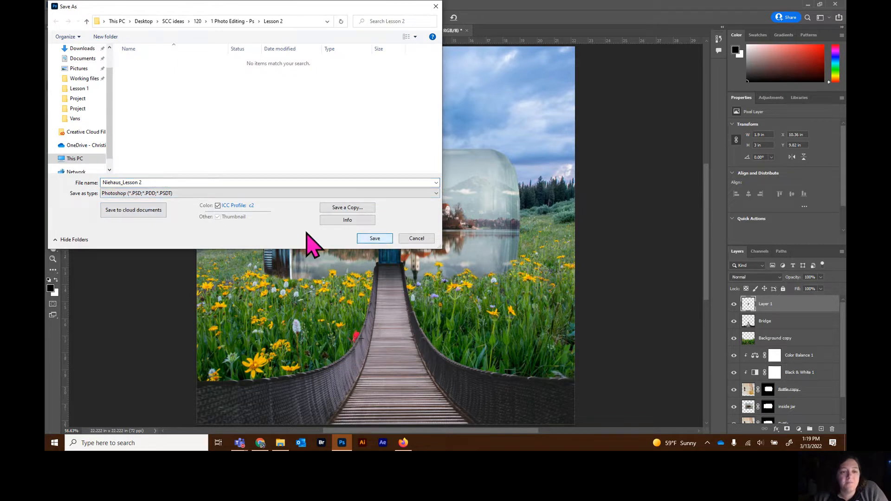
click(367, 239)
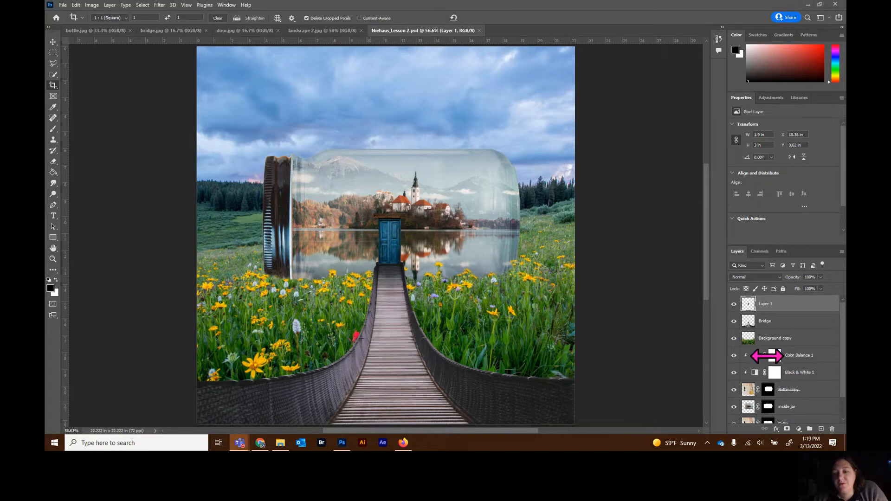
Flatten the image and save it as a JPEG in the Lesson 2 folder at Maximum quality 12, Baseline ("Standard").
click(842, 252)
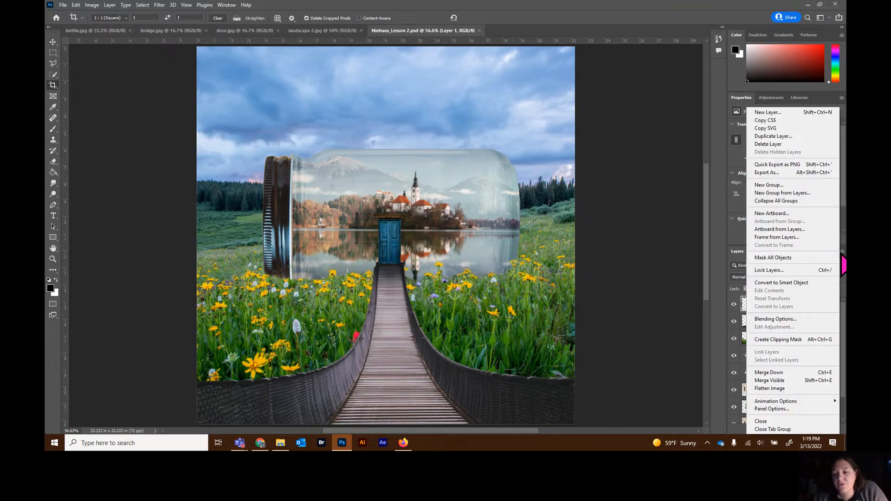
click(786, 390)
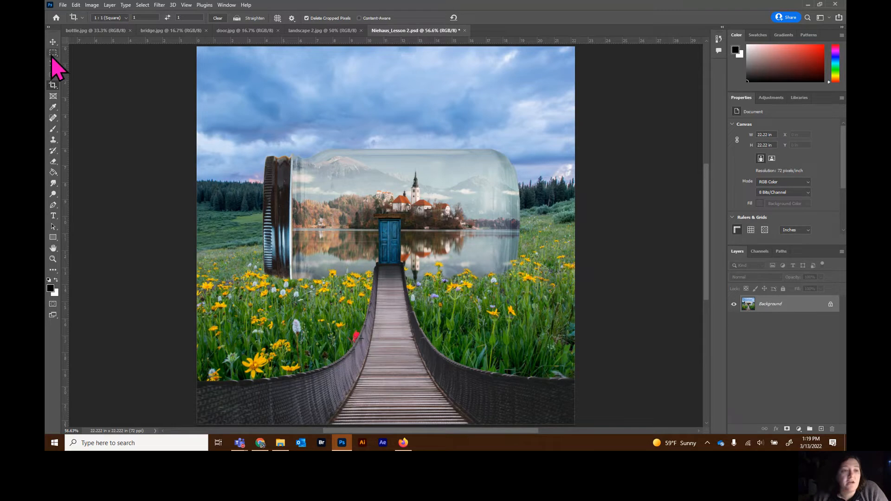
click(64, 5)
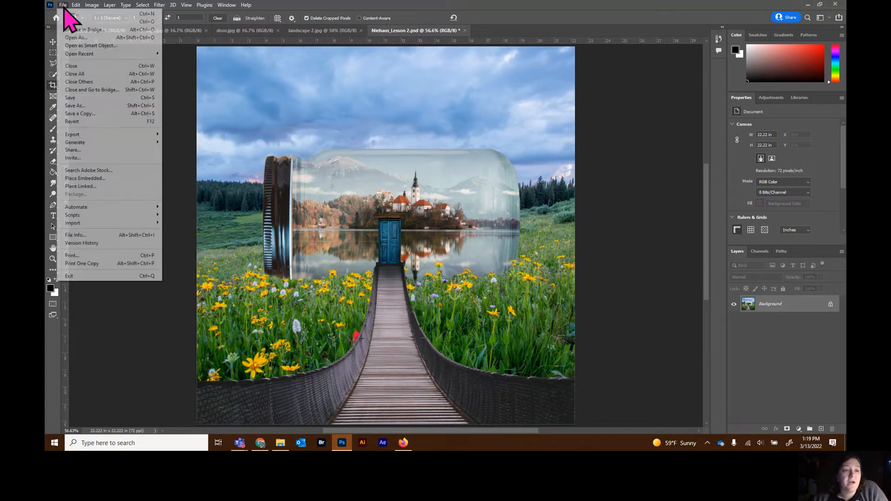
click(85, 107)
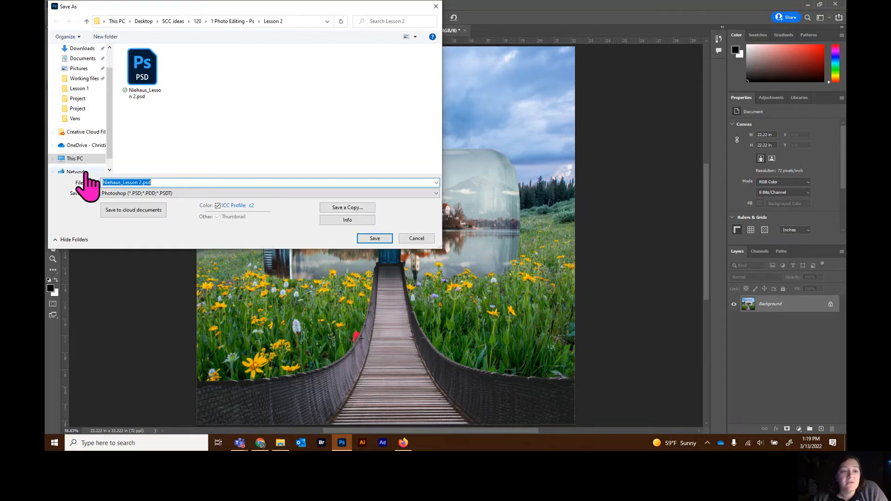
click(123, 194)
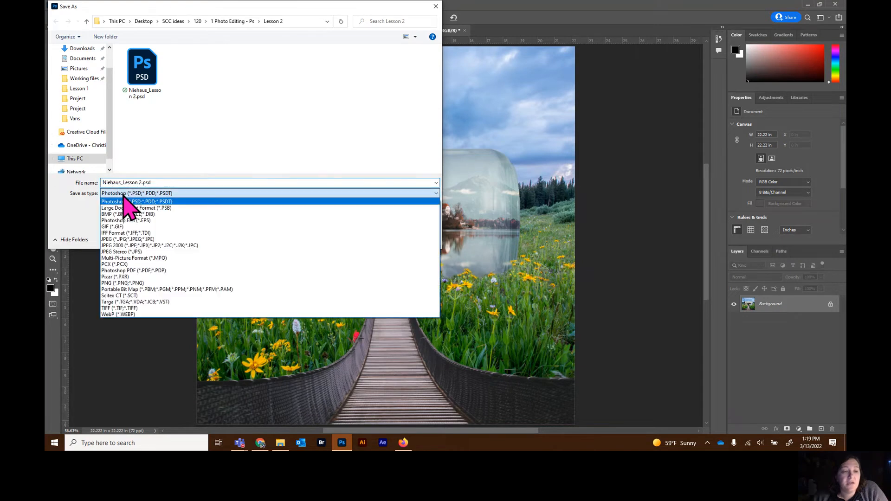
click(124, 240)
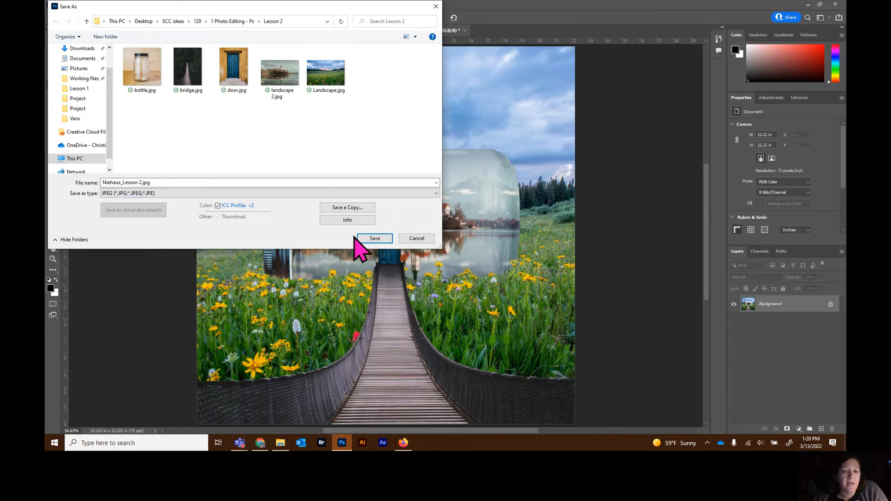
click(376, 240)
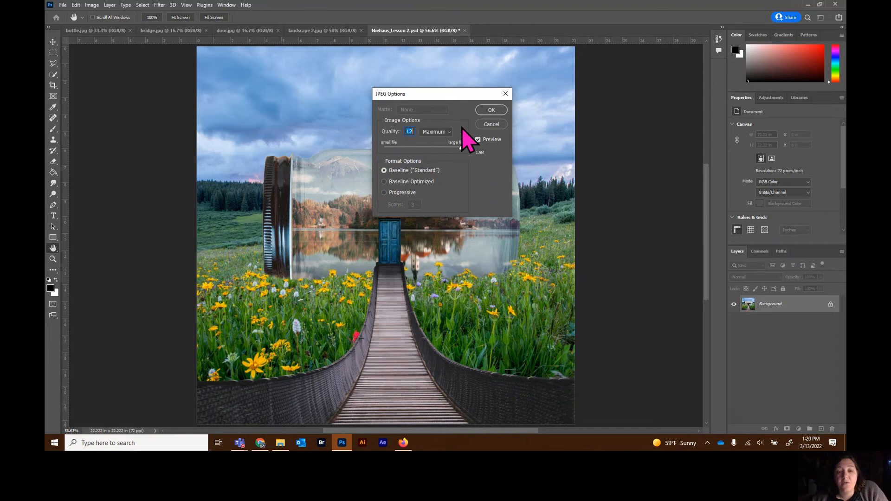
click(492, 115)
key(c)
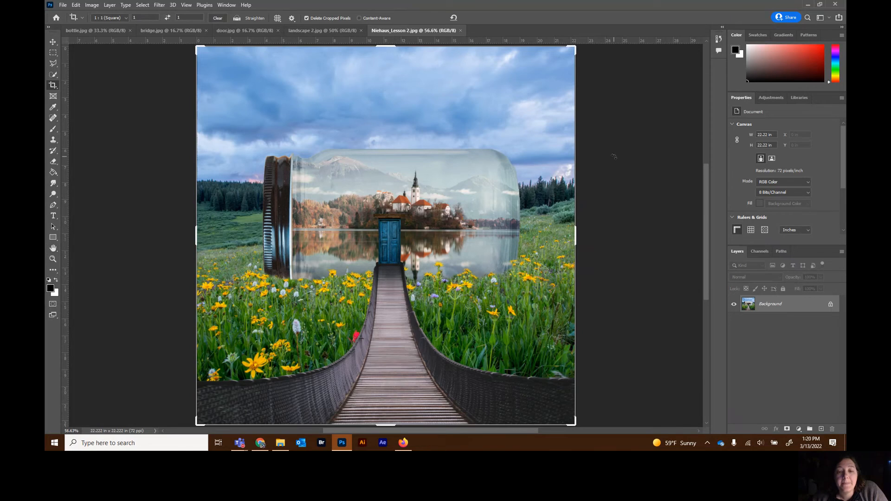